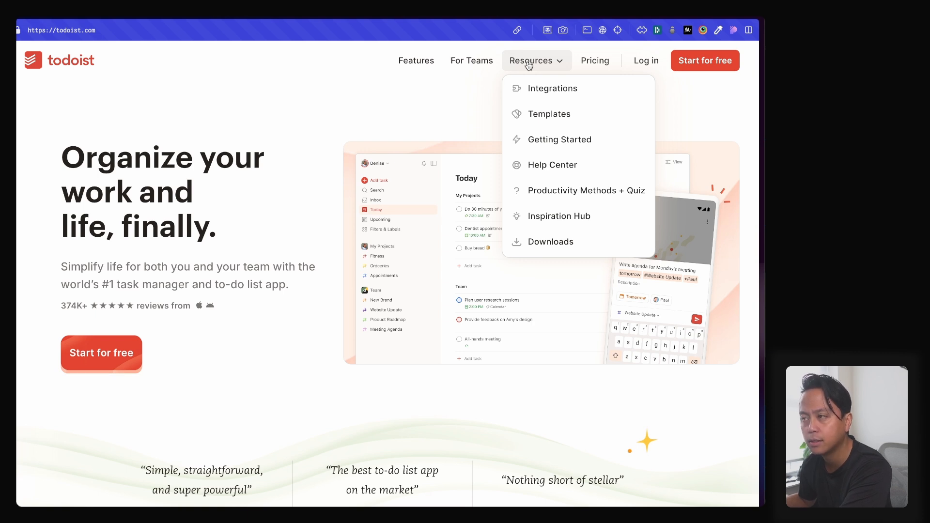
Step: Switch from the Todoist site to the Webflow Designer window with Cmd+1
{"action": "key", "text": "super+1"}
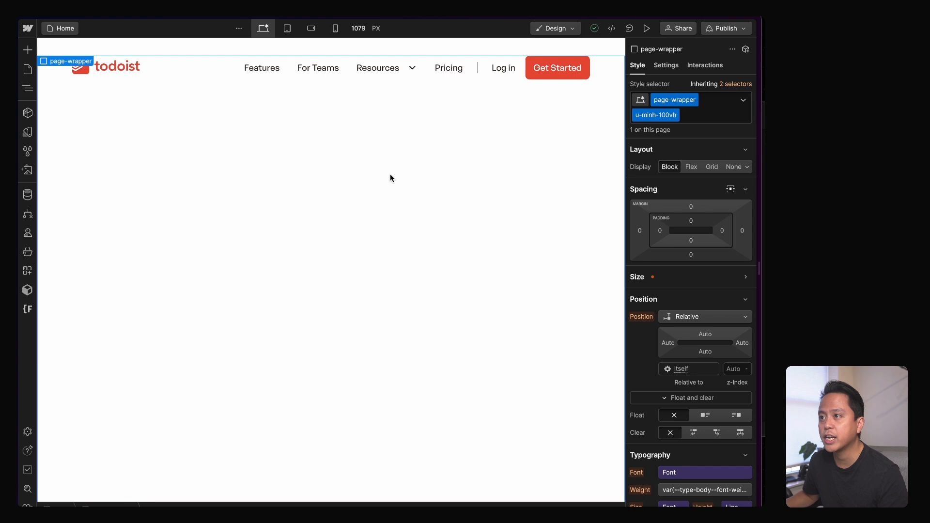
Step: Preview the rebuilt nav live and test its Features link
{"action": "left_click", "coordinate": [646, 29]}
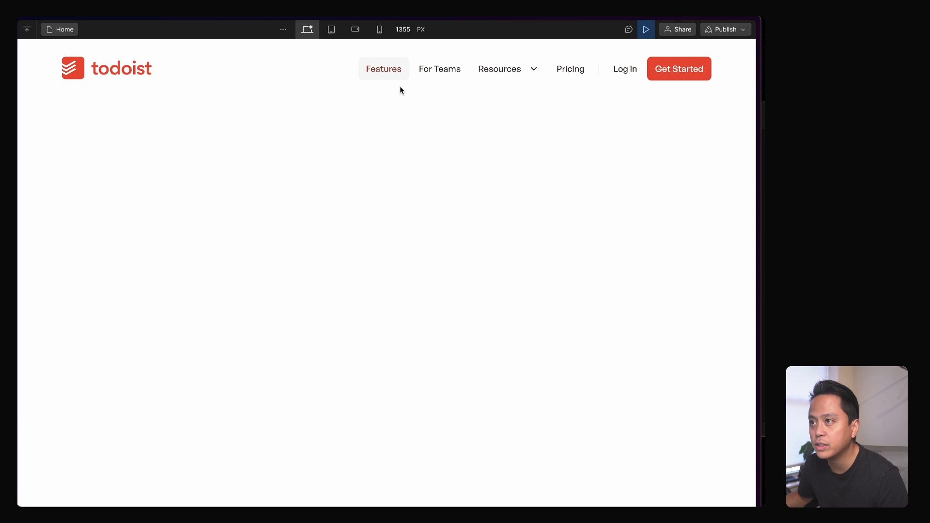
{"action": "left_click", "coordinate": [380, 75]}
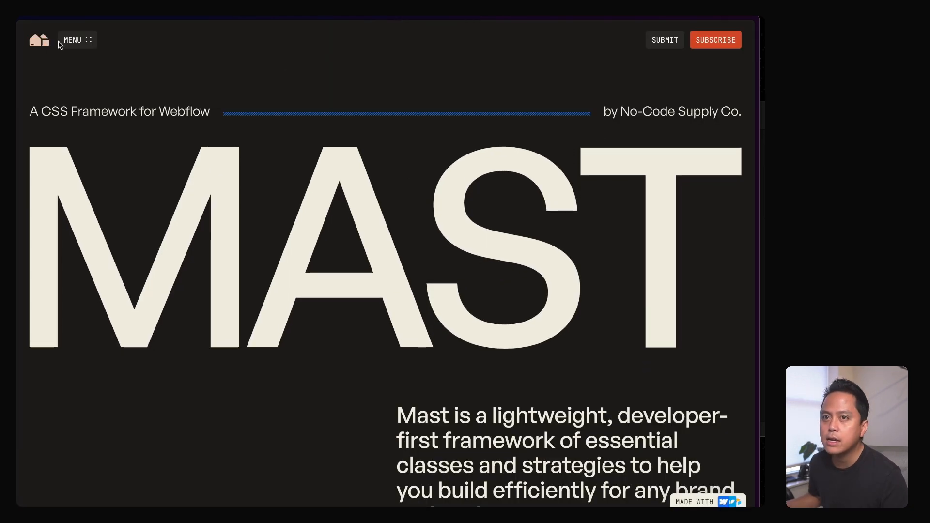
Step: Go to the Mast framework page through the site's MENU > Products > MAST
{"action": "left_click", "coordinate": [73, 39]}
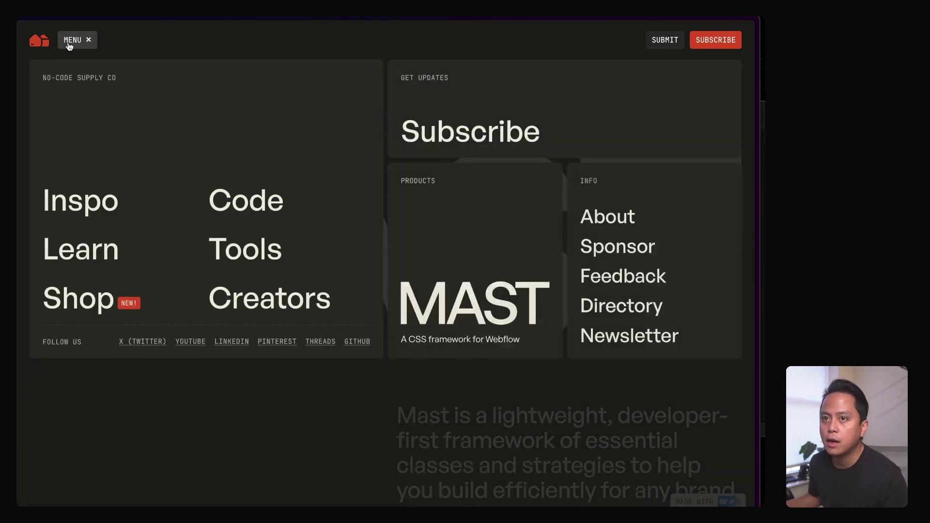
{"action": "left_click", "coordinate": [431, 295]}
{"action": "scroll", "coordinate": [431, 295], "scroll_direction": "down", "scroll_amount": 4}
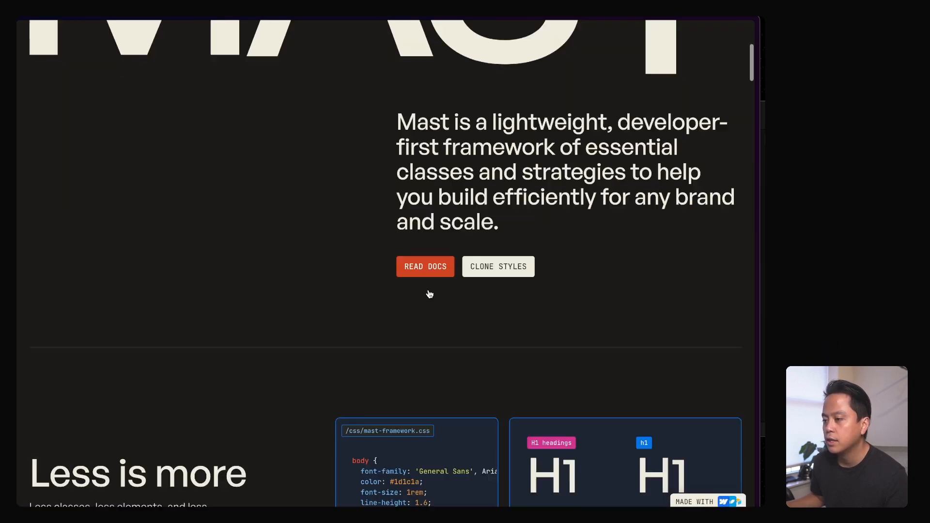
{"action": "scroll", "coordinate": [431, 295], "scroll_direction": "down", "scroll_amount": 2}
{"action": "scroll", "coordinate": [439, 271], "scroll_direction": "down", "scroll_amount": 4}
{"action": "scroll", "coordinate": [438, 272], "scroll_direction": "down", "scroll_amount": 1}
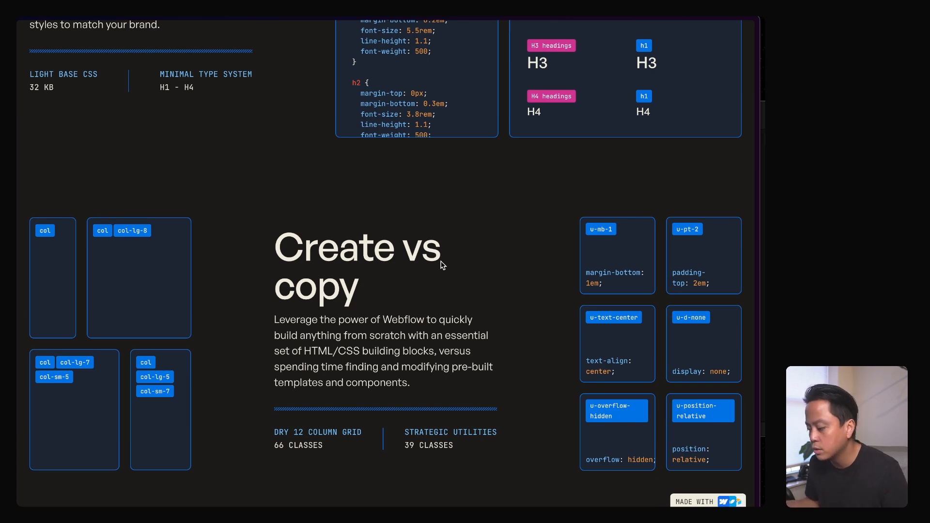
{"action": "scroll", "coordinate": [441, 265], "scroll_direction": "up", "scroll_amount": 10}
{"action": "scroll", "coordinate": [393, 204], "scroll_direction": "up", "scroll_amount": 3}
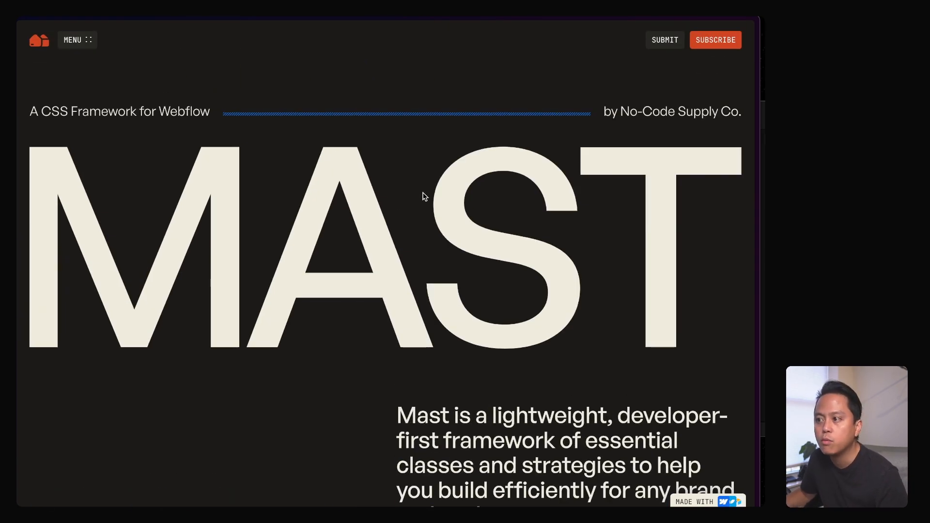
{"action": "scroll", "coordinate": [482, 255], "scroll_direction": "down", "scroll_amount": 10}
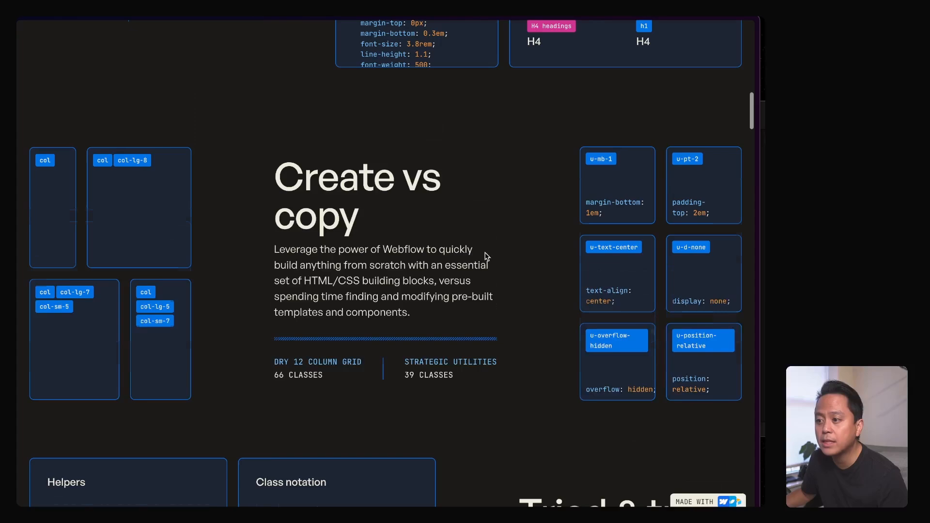
{"action": "scroll", "coordinate": [482, 259], "scroll_direction": "down", "scroll_amount": 5}
{"action": "scroll", "coordinate": [480, 268], "scroll_direction": "up", "scroll_amount": 5}
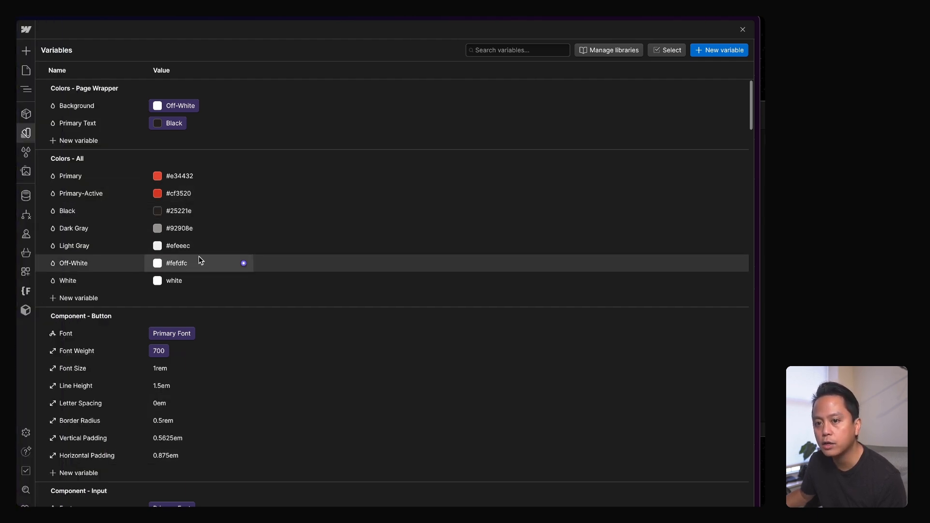
Step: On the Styles page, relabel the Primary - Active swatch's u-bg-primary tag to u-bg-primary-active
{"action": "key", "text": "v"}
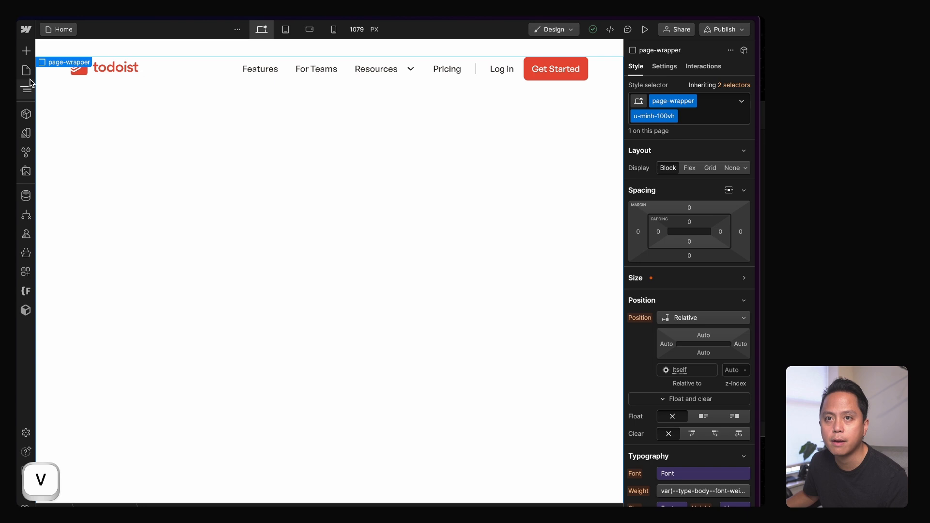
{"action": "left_click", "coordinate": [26, 70]}
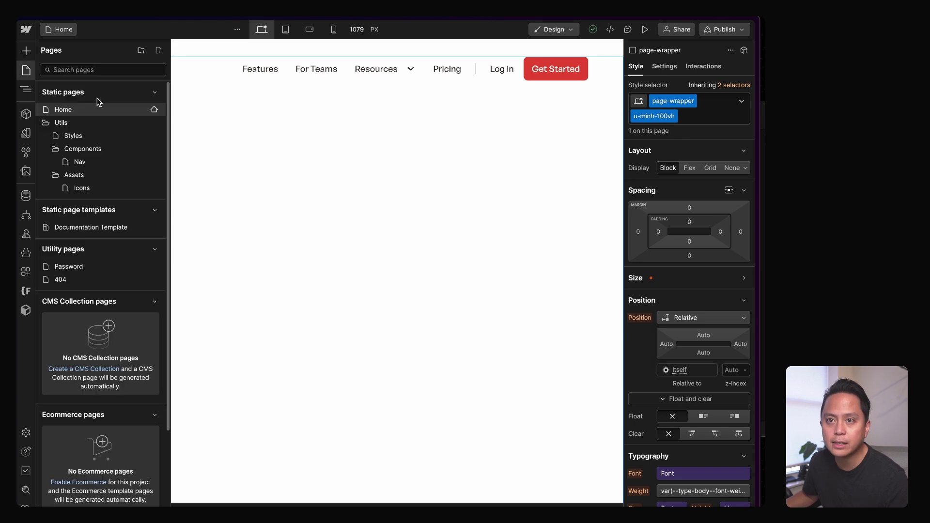
{"action": "left_click", "coordinate": [102, 135]}
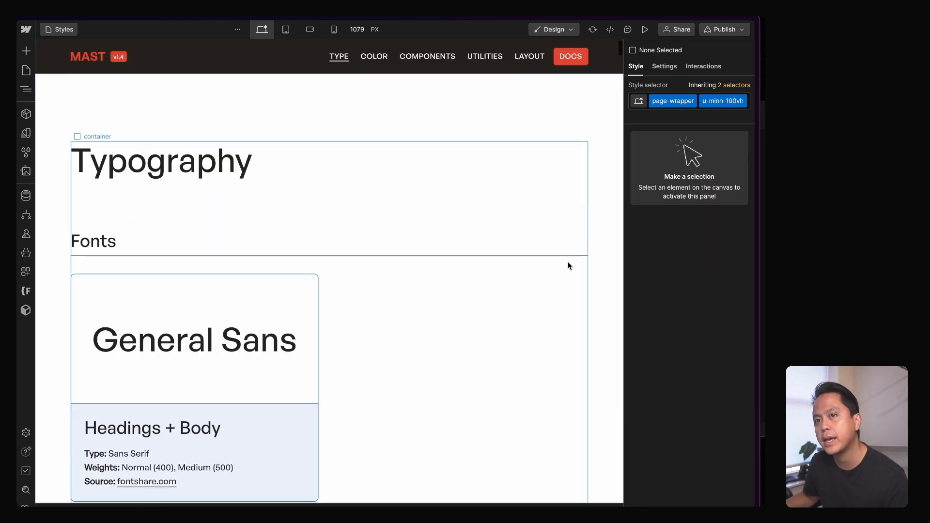
{"action": "scroll", "coordinate": [567, 262], "scroll_direction": "down", "scroll_amount": 5}
{"action": "scroll", "coordinate": [277, 184], "scroll_direction": "down", "scroll_amount": 10}
{"action": "scroll", "coordinate": [283, 189], "scroll_direction": "down", "scroll_amount": 5}
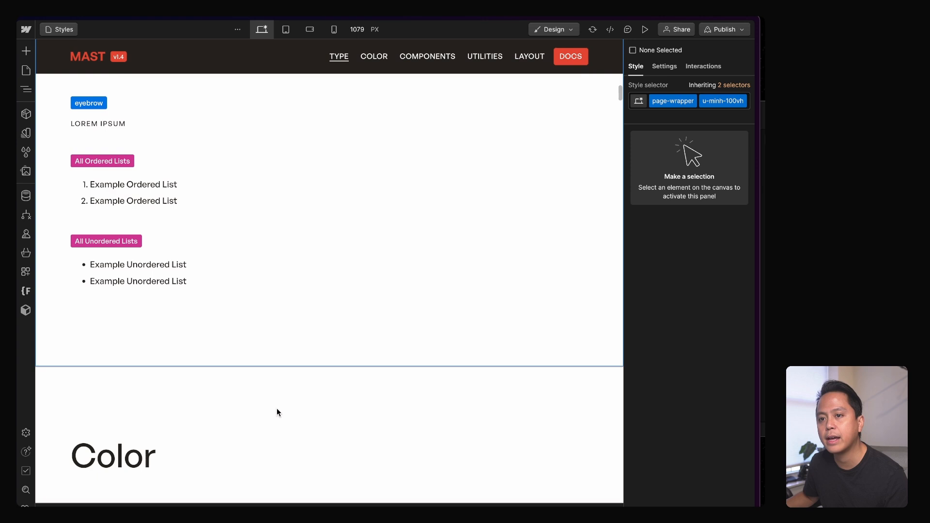
{"action": "scroll", "coordinate": [277, 408], "scroll_direction": "down", "scroll_amount": 5}
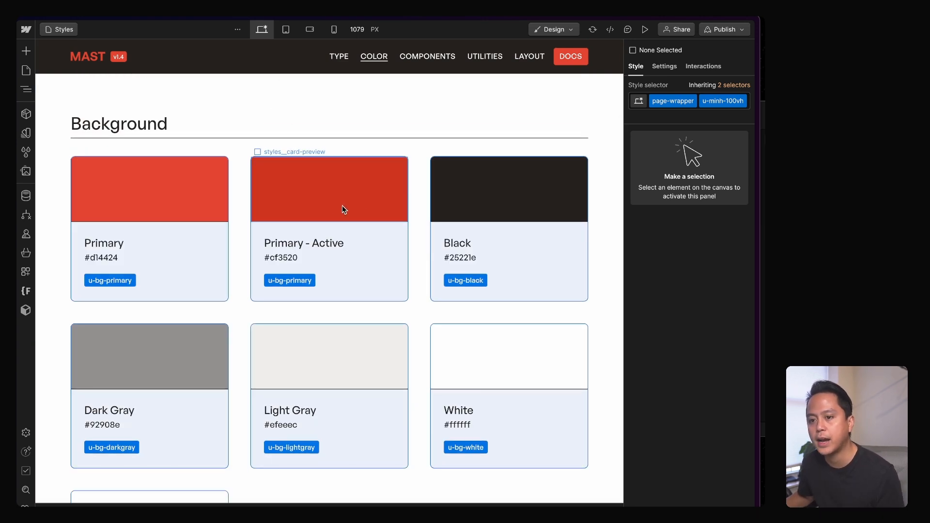
{"action": "scroll", "coordinate": [355, 208], "scroll_direction": "down", "scroll_amount": 1}
{"action": "left_click", "coordinate": [501, 174]}
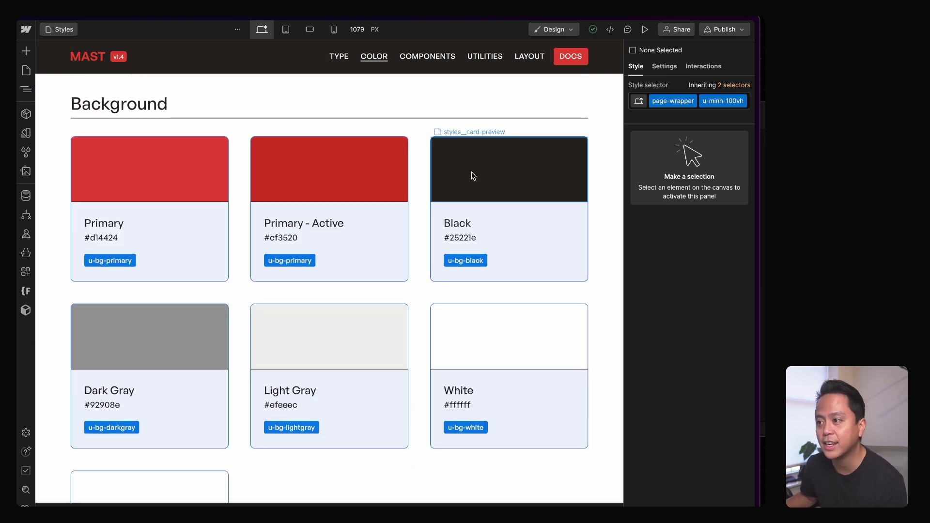
{"action": "left_click", "coordinate": [370, 169]}
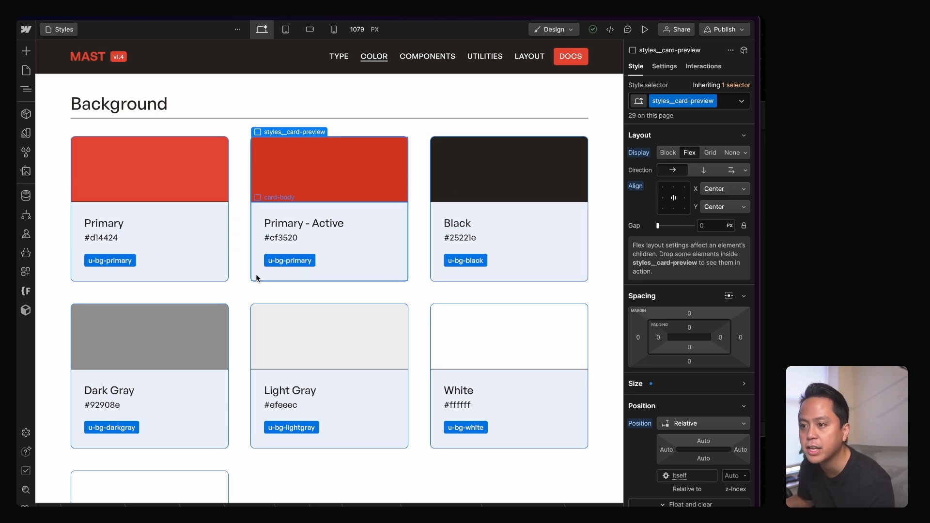
{"action": "left_click", "coordinate": [289, 261]}
{"action": "type", "text": "-a"}
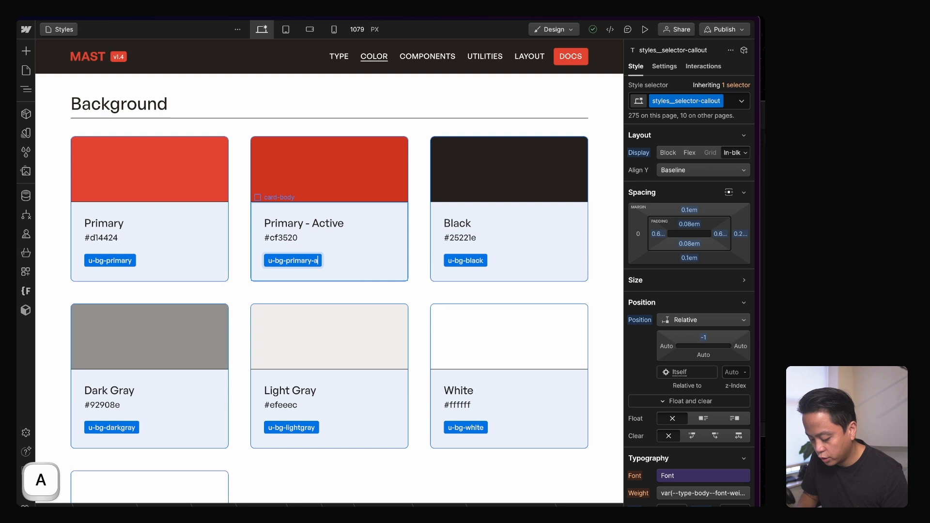
{"action": "type", "text": "ctive"}
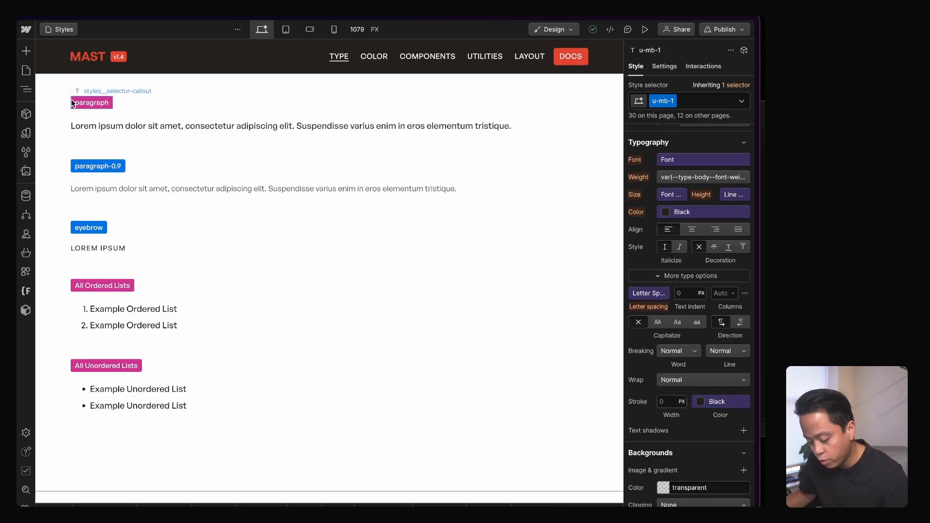
{"action": "key", "text": "super+3"}
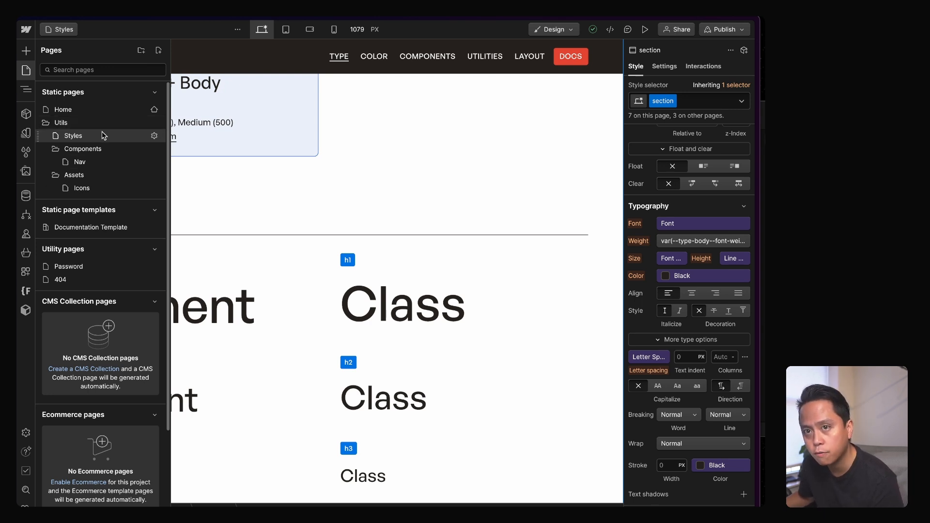
Step: Expand the Utils folder and view the Icons page
{"action": "left_click", "coordinate": [54, 122]}
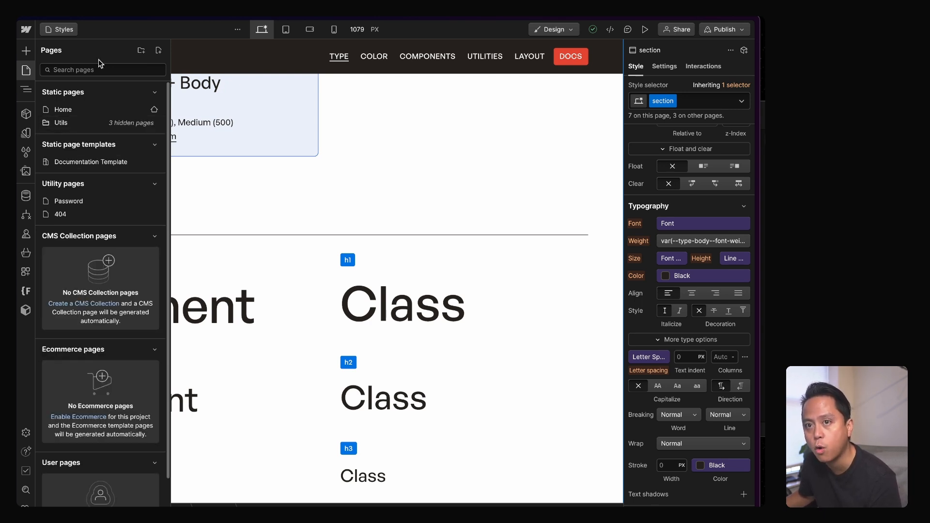
{"action": "mouse_move", "coordinate": [73, 122]}
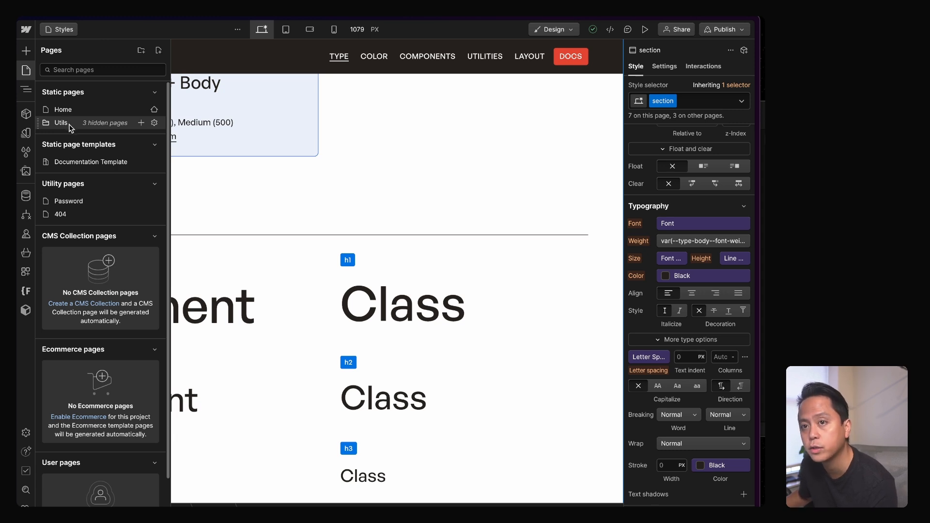
{"action": "left_click", "coordinate": [68, 123]}
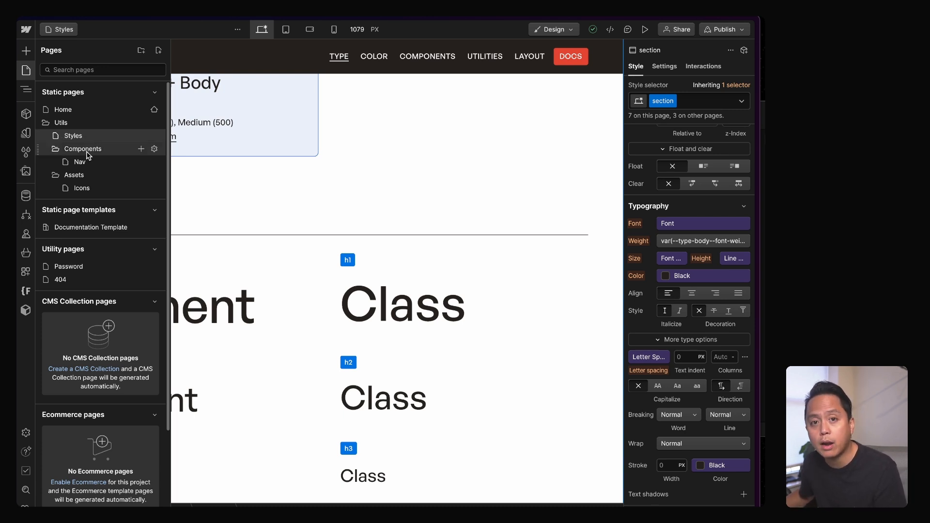
{"action": "left_click", "coordinate": [82, 188]}
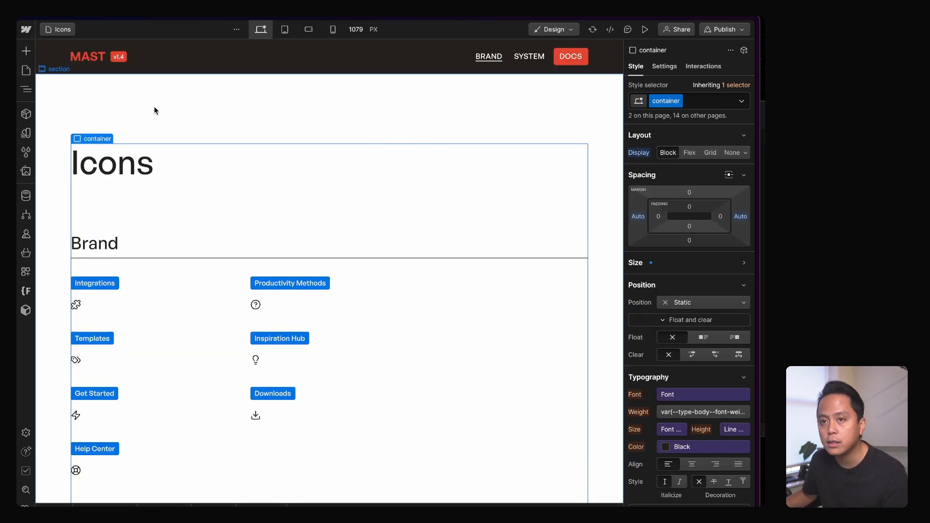
{"action": "left_click", "coordinate": [27, 70]}
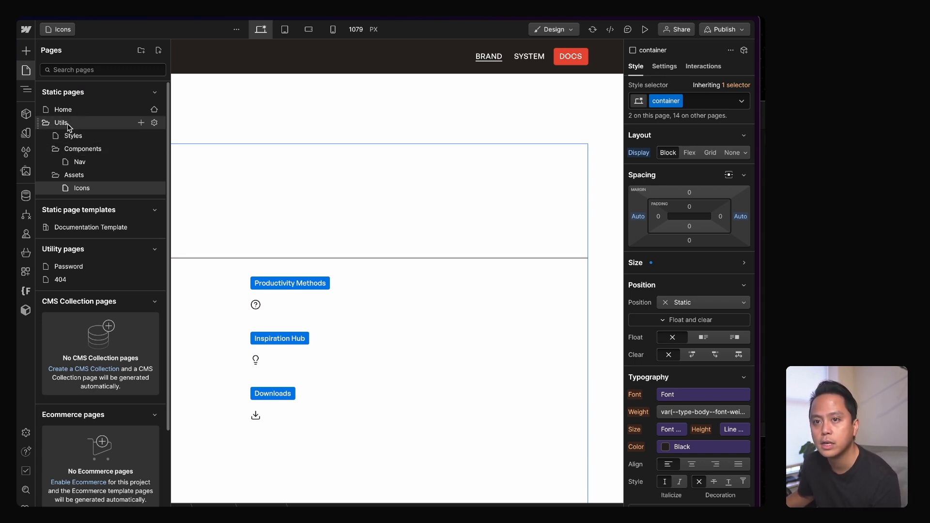
Step: Switch to the Documentation Template page from the Pages list
{"action": "left_click", "coordinate": [436, 112]}
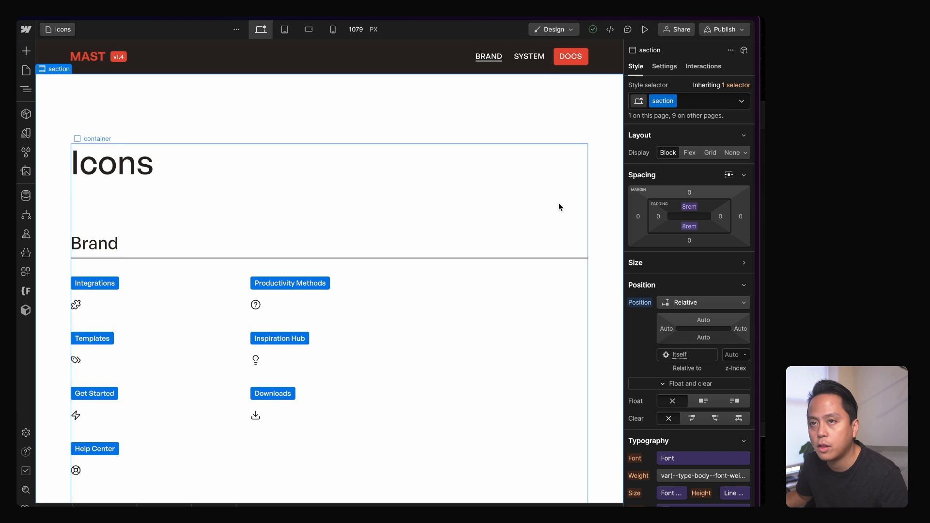
{"action": "key", "text": "p"}
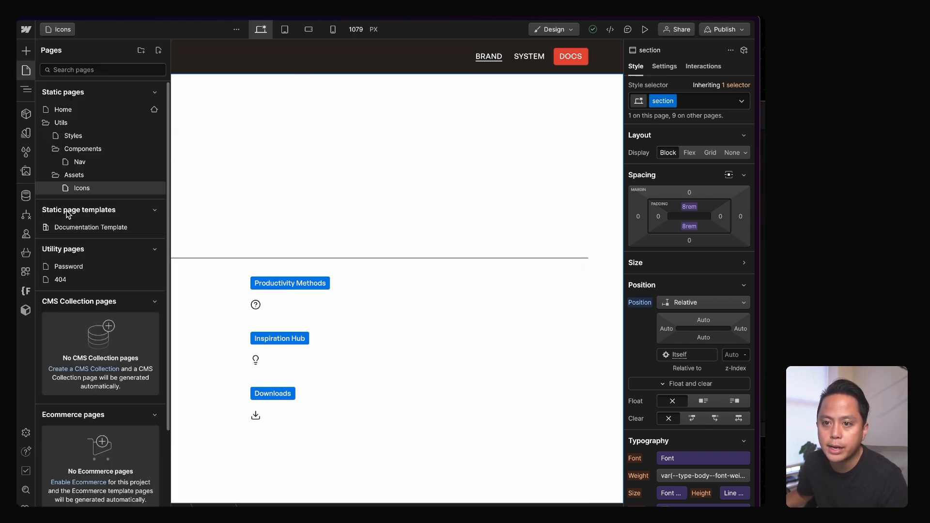
{"action": "left_click", "coordinate": [87, 231]}
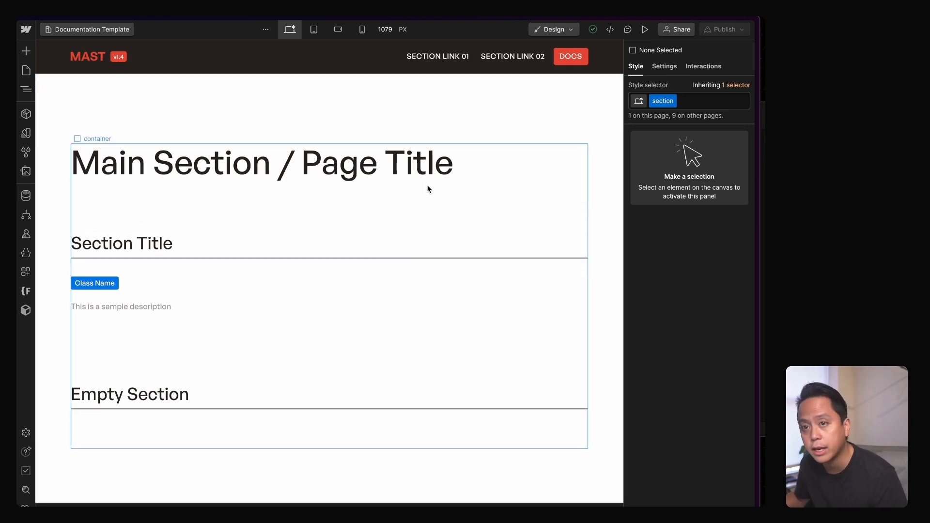
Step: Close the Pages panel and select the Documentation Template's main container
{"action": "left_click", "coordinate": [26, 71]}
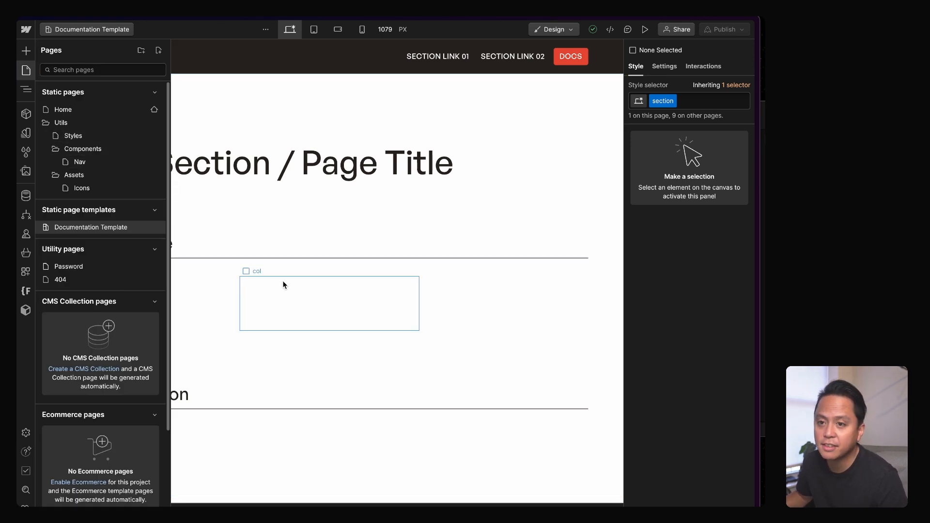
{"action": "left_click", "coordinate": [305, 223]}
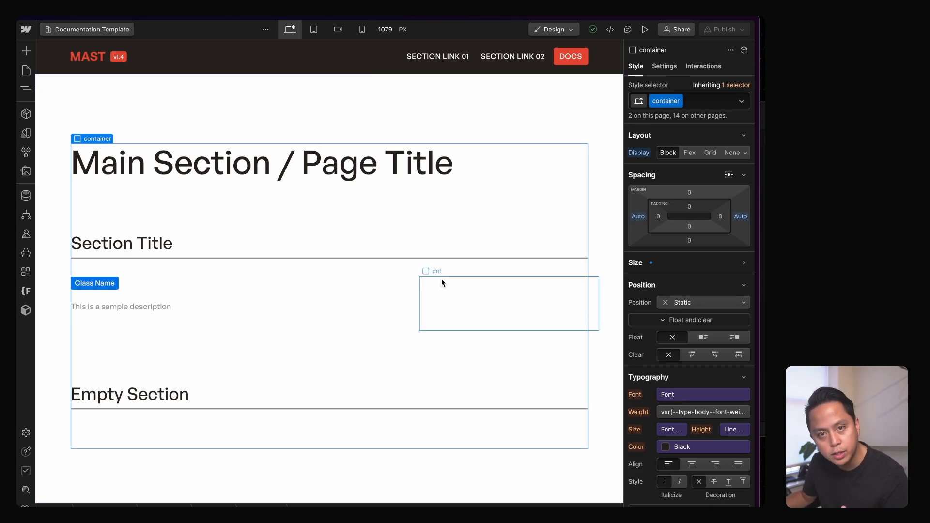
{"action": "scroll", "coordinate": [369, 154], "scroll_direction": "down", "scroll_amount": 2}
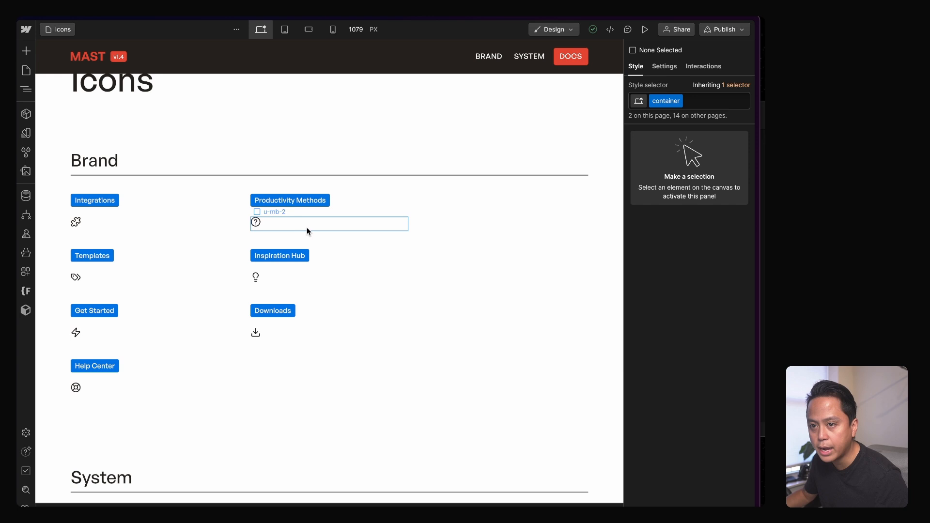
{"action": "scroll", "coordinate": [154, 162], "scroll_direction": "down", "scroll_amount": 3}
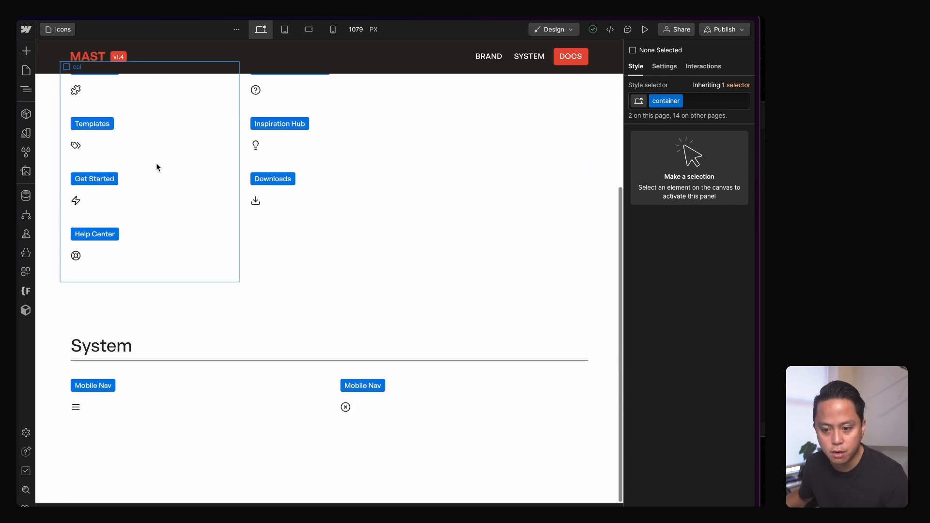
Step: Review the Components library, collapsing Icons - System, Utils and Blocks groups, then select the Brand icons row
{"action": "left_click", "coordinate": [453, 403]}
{"action": "key", "text": "shift+a"}
{"action": "left_click", "coordinate": [92, 208]}
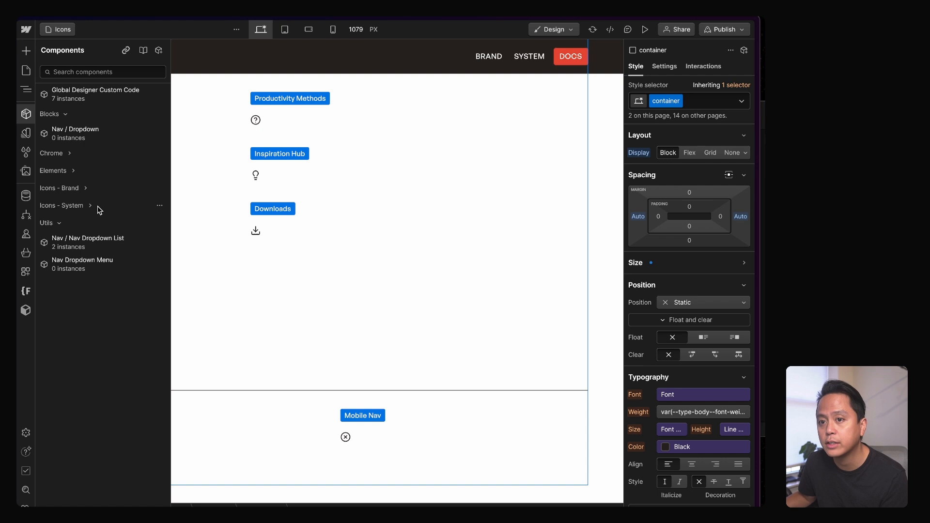
{"action": "left_click", "coordinate": [65, 225]}
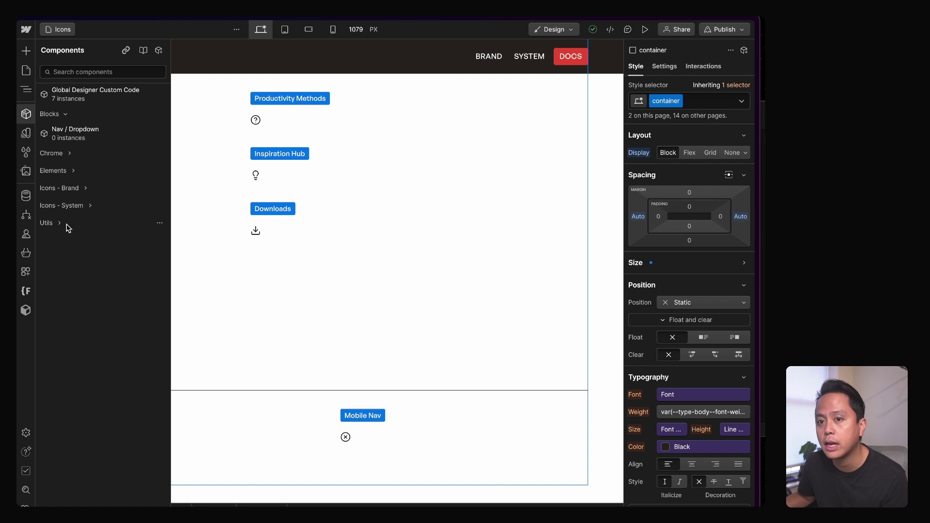
{"action": "left_click", "coordinate": [95, 115]}
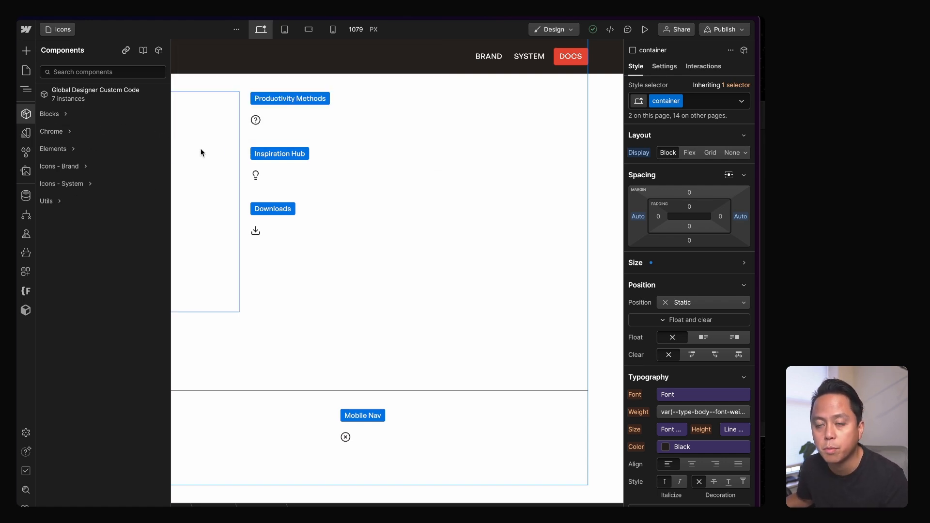
{"action": "left_click", "coordinate": [367, 265]}
{"action": "scroll", "coordinate": [535, 162], "scroll_direction": "up", "scroll_amount": 2}
{"action": "scroll", "coordinate": [436, 152], "scroll_direction": "down", "scroll_amount": 3}
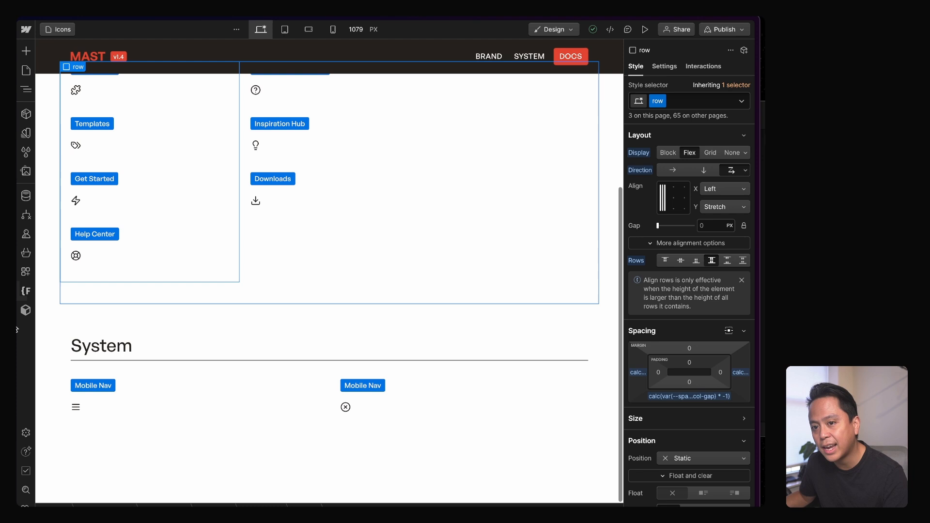
{"action": "scroll", "coordinate": [349, 232], "scroll_direction": "up", "scroll_amount": 3}
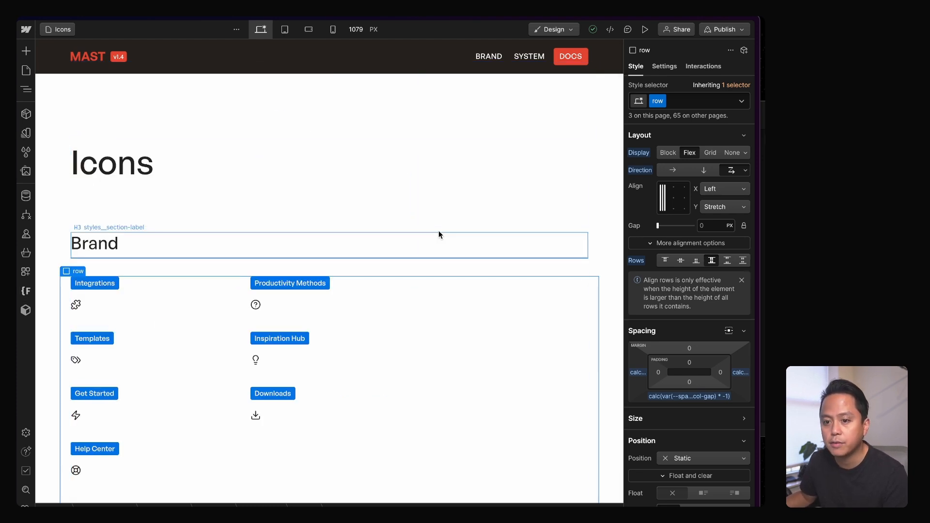
Step: On the Nav page, select the Site Nav and Nav Item example and check the nav item's interactions
{"action": "key", "text": "p"}
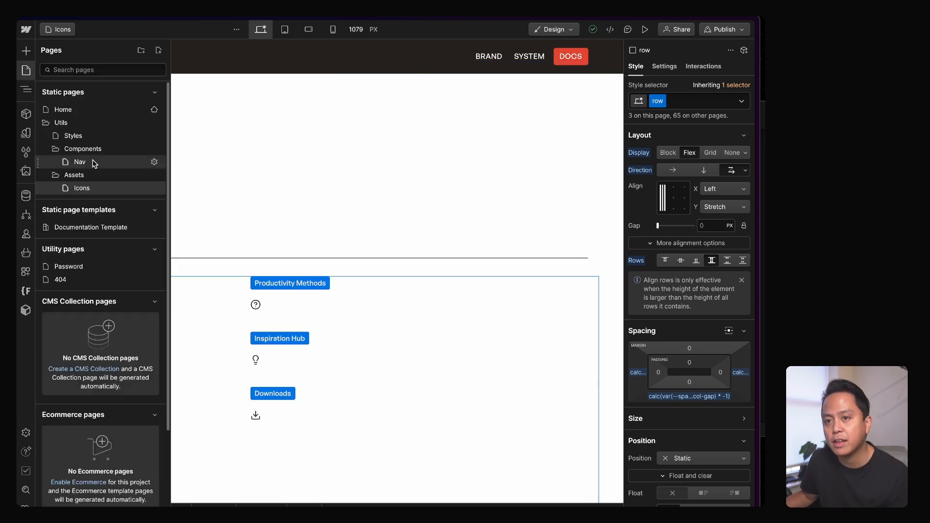
{"action": "left_click", "coordinate": [93, 163]}
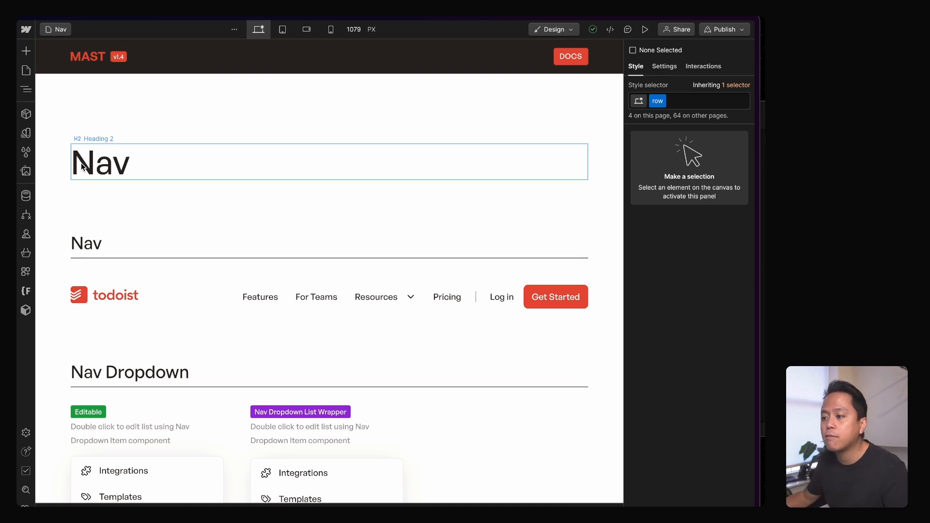
{"action": "scroll", "coordinate": [557, 140], "scroll_direction": "down", "scroll_amount": 3}
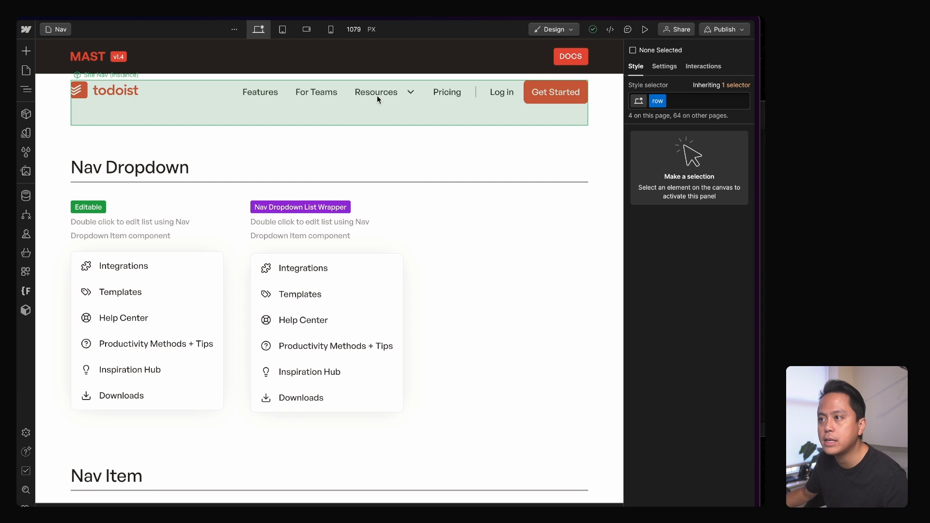
{"action": "left_click", "coordinate": [421, 103]}
{"action": "scroll", "coordinate": [421, 106], "scroll_direction": "up", "scroll_amount": 1}
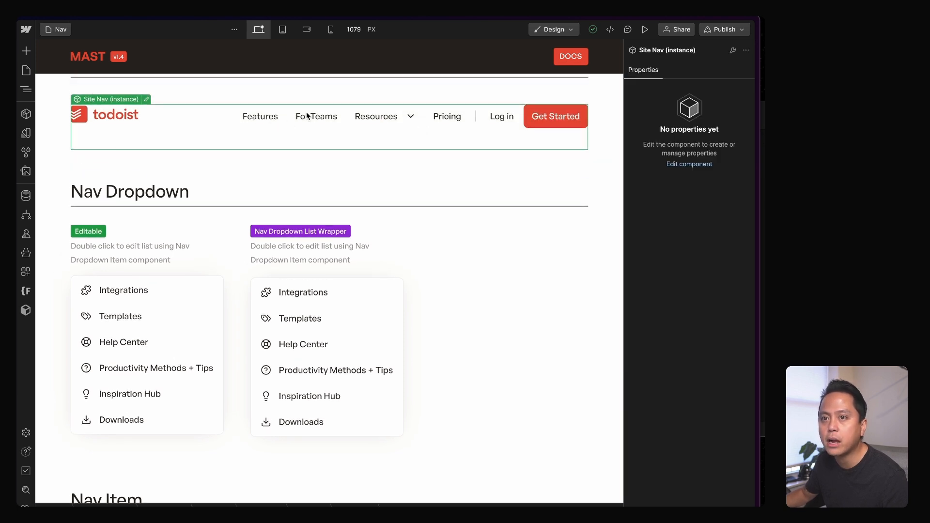
{"action": "scroll", "coordinate": [394, 140], "scroll_direction": "up", "scroll_amount": 5}
{"action": "left_click", "coordinate": [350, 208]}
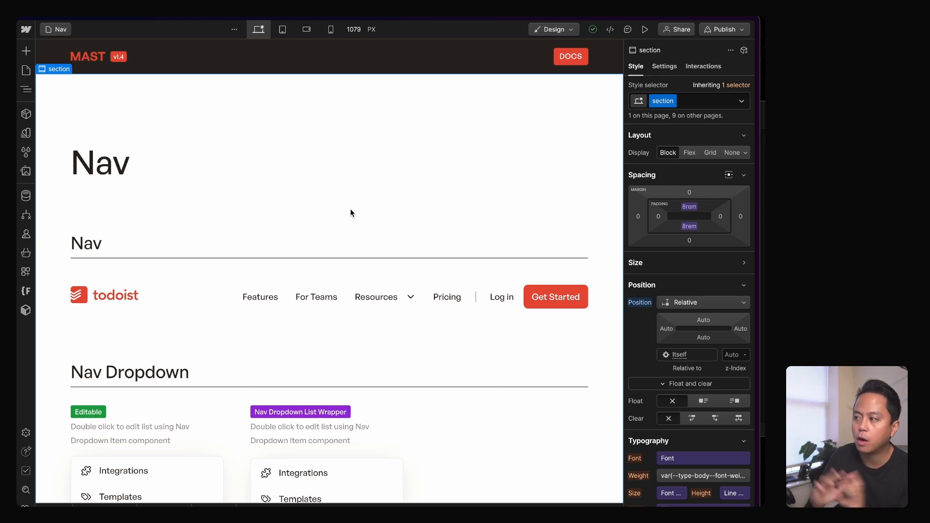
{"action": "scroll", "coordinate": [350, 208], "scroll_direction": "down", "scroll_amount": 7}
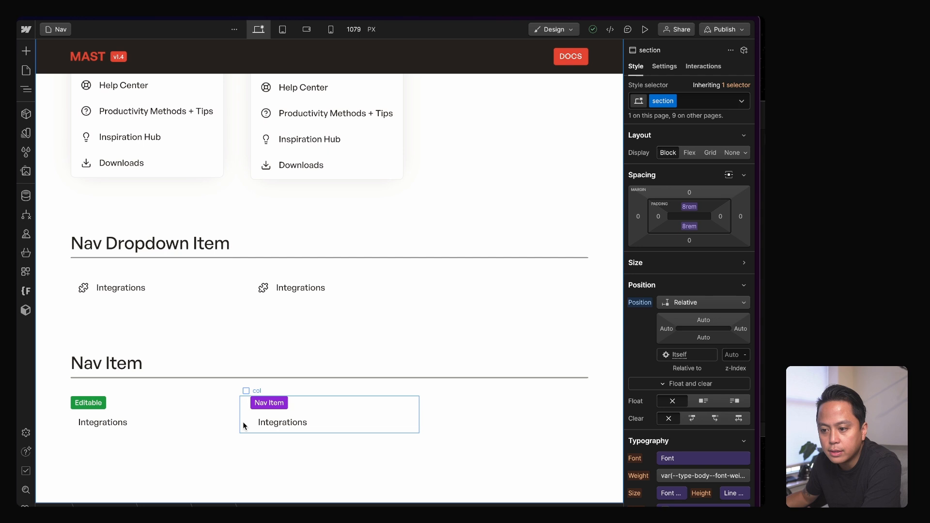
{"action": "left_click", "coordinate": [332, 423]}
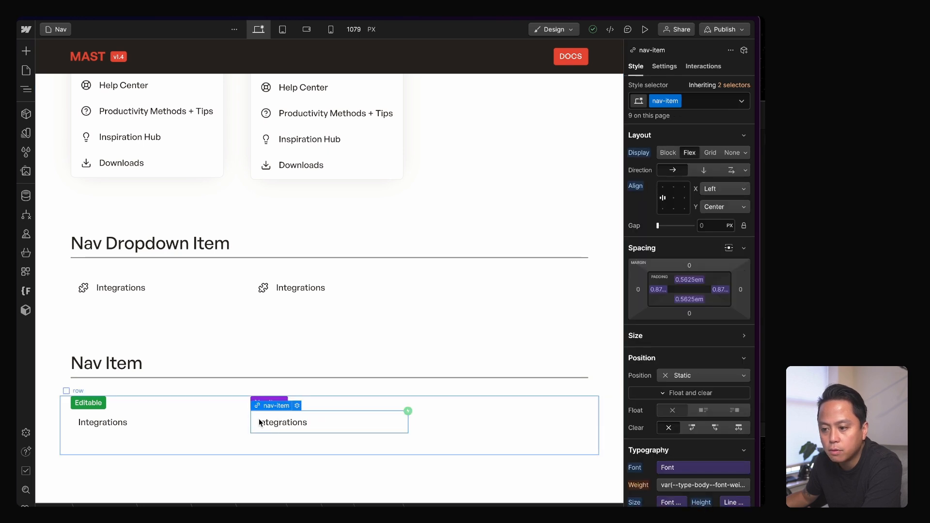
{"action": "left_click", "coordinate": [702, 66]}
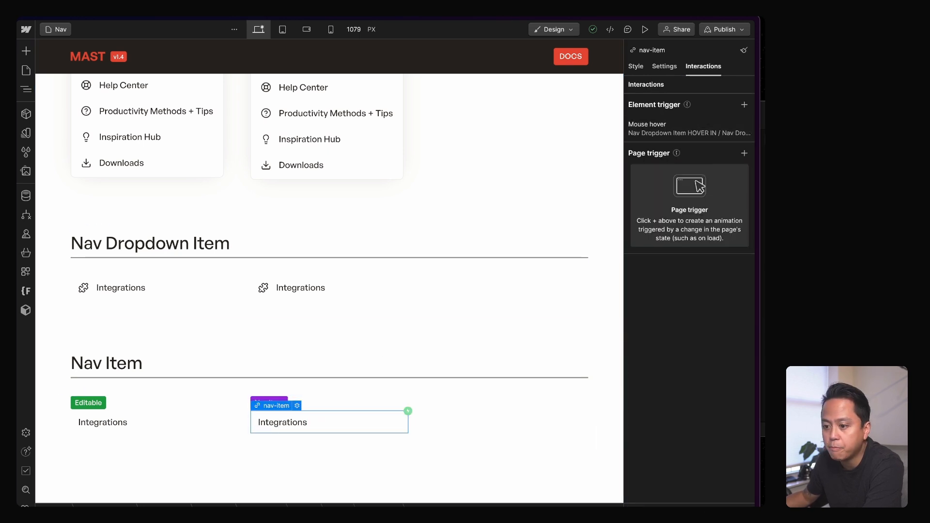
{"action": "left_click", "coordinate": [310, 390]}
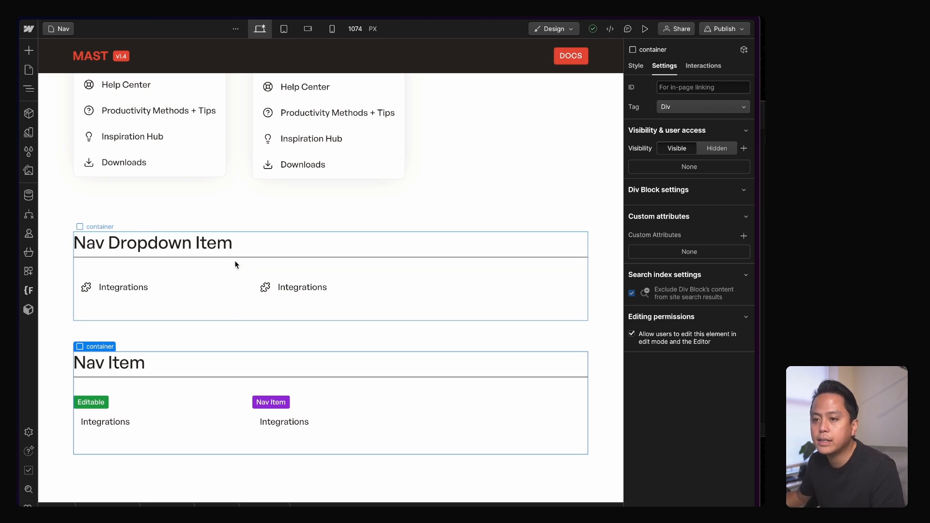
Step: Inspect the Integrations Nav Item and Nav Dropdown Item instances, briefly entering the Nav Dropdown Item component
{"action": "left_click", "coordinate": [168, 285]}
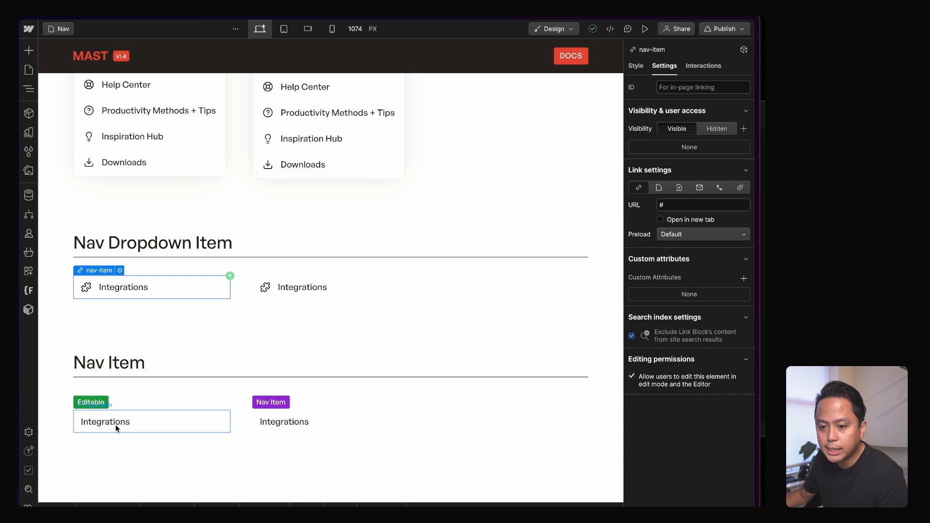
{"action": "left_click", "coordinate": [338, 426]}
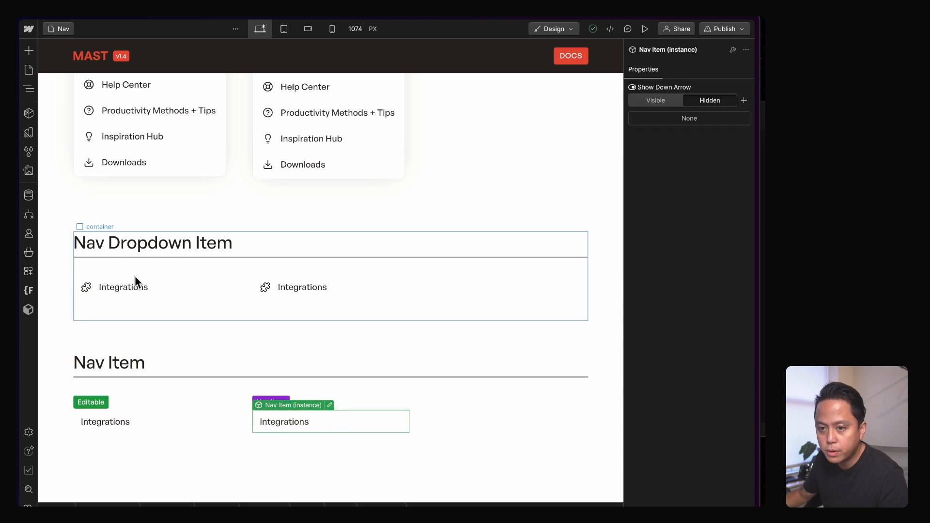
{"action": "left_click", "coordinate": [176, 291]}
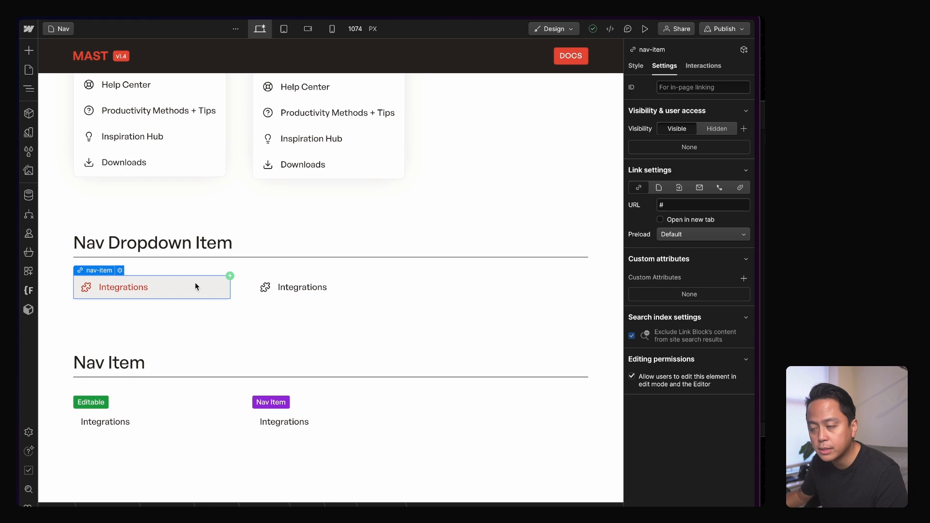
{"action": "left_click", "coordinate": [637, 66]}
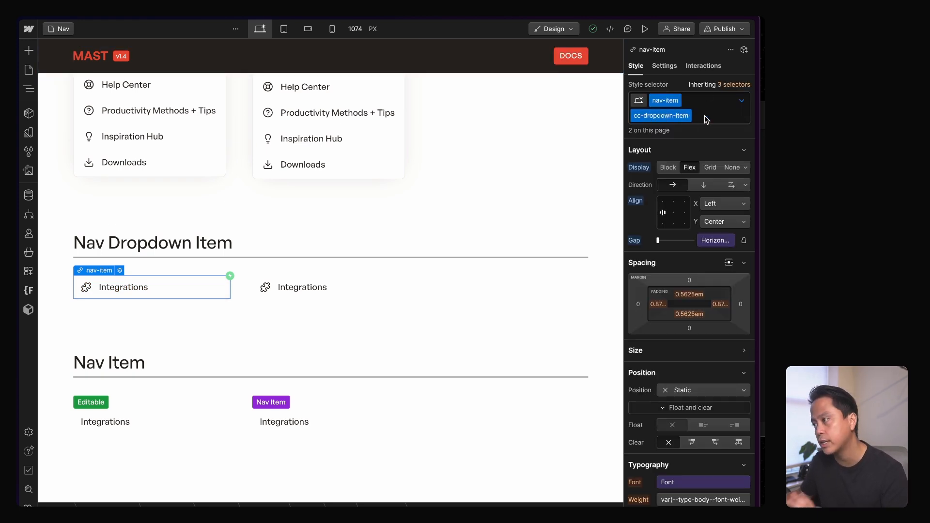
{"action": "left_click", "coordinate": [287, 277]}
{"action": "key", "text": "z"}
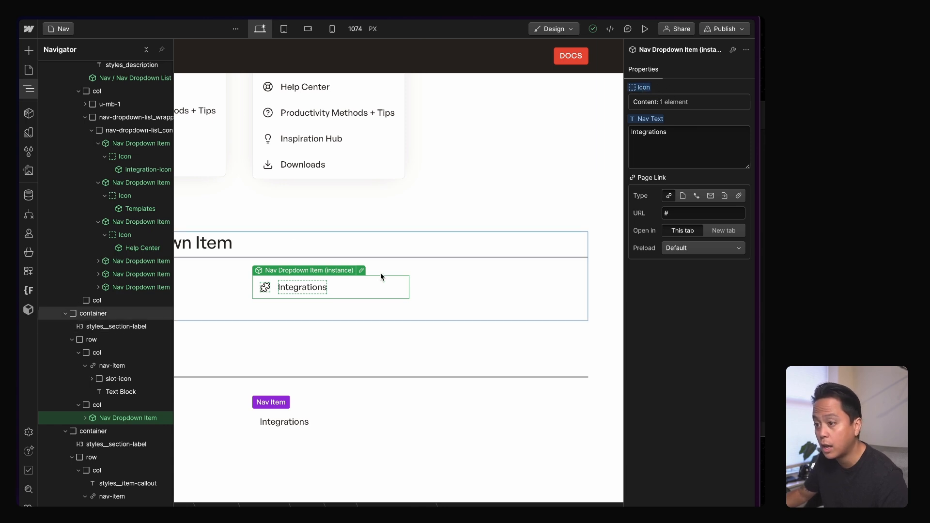
{"action": "left_click", "coordinate": [361, 270]}
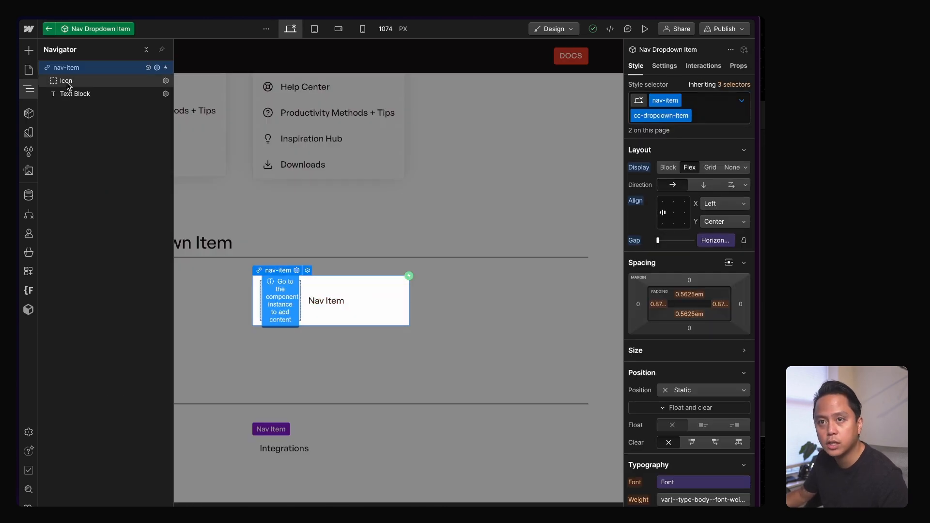
{"action": "key", "text": "Escape"}
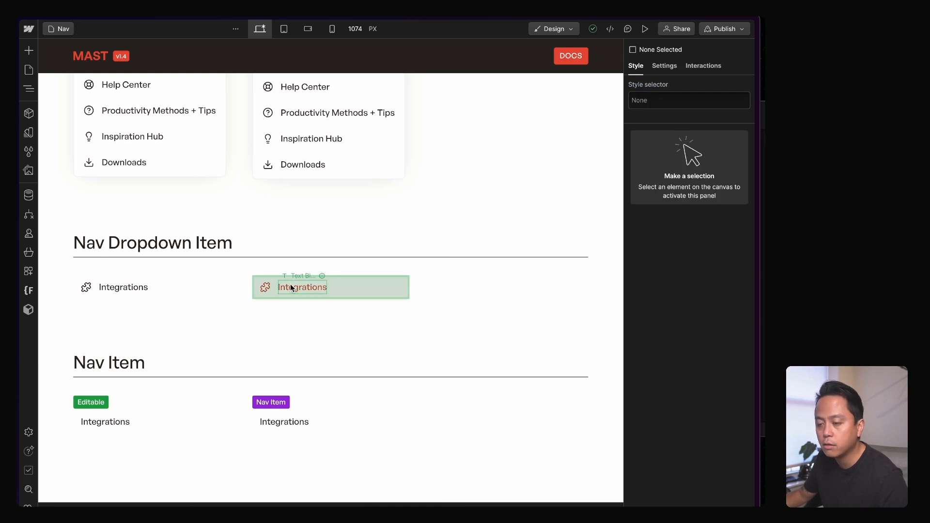
{"action": "left_click", "coordinate": [411, 298]}
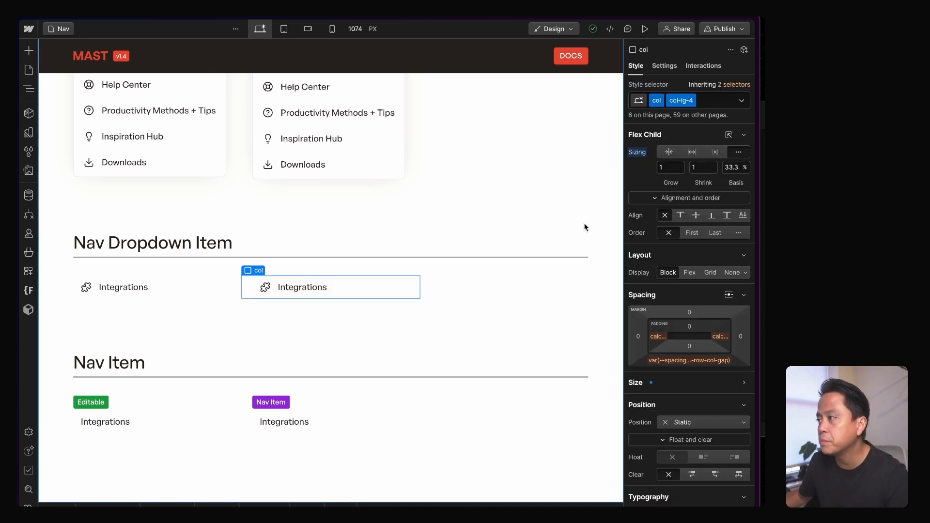
Step: Duplicate the Nav Dropdown Item and swap its puzzle icon for the Downloads icon via global search 'down'
{"action": "left_click", "coordinate": [368, 287]}
{"action": "key", "text": "super+c"}
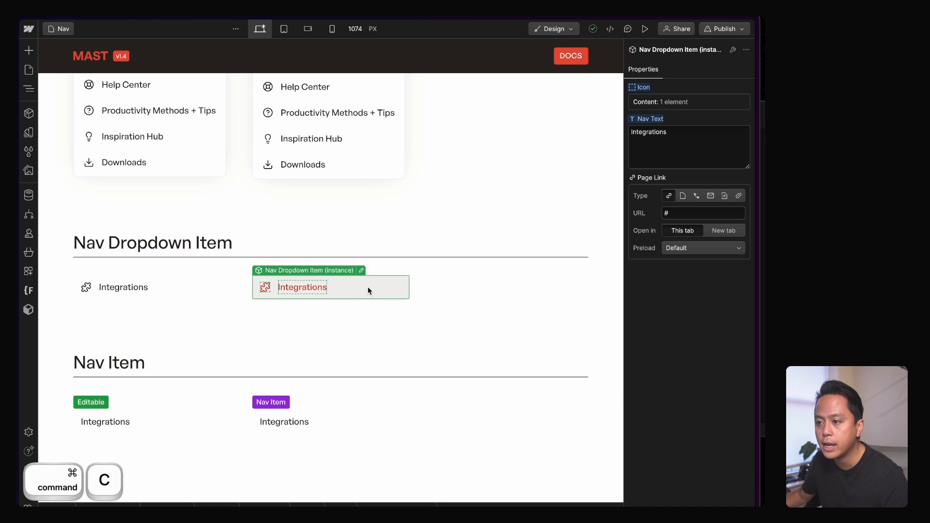
{"action": "key", "text": "super+v"}
{"action": "left_click", "coordinate": [316, 318]}
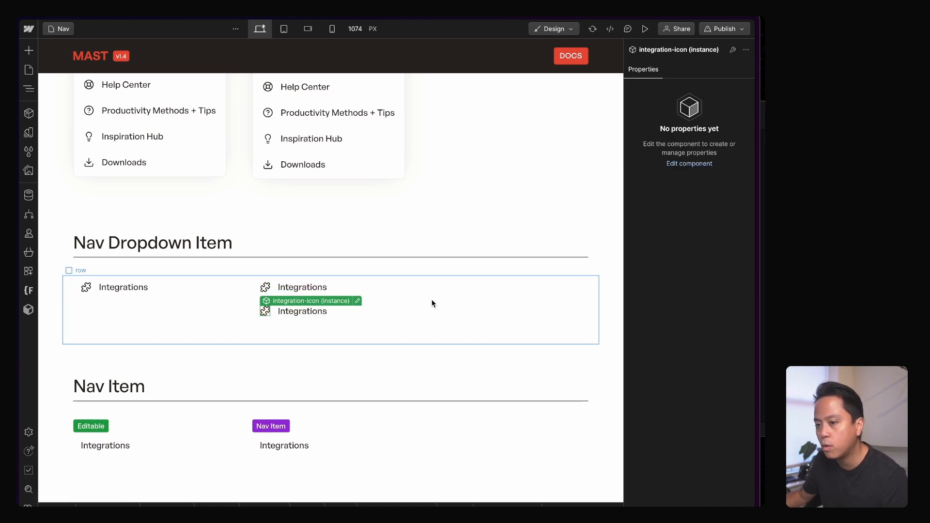
{"action": "key", "text": "super+e"}
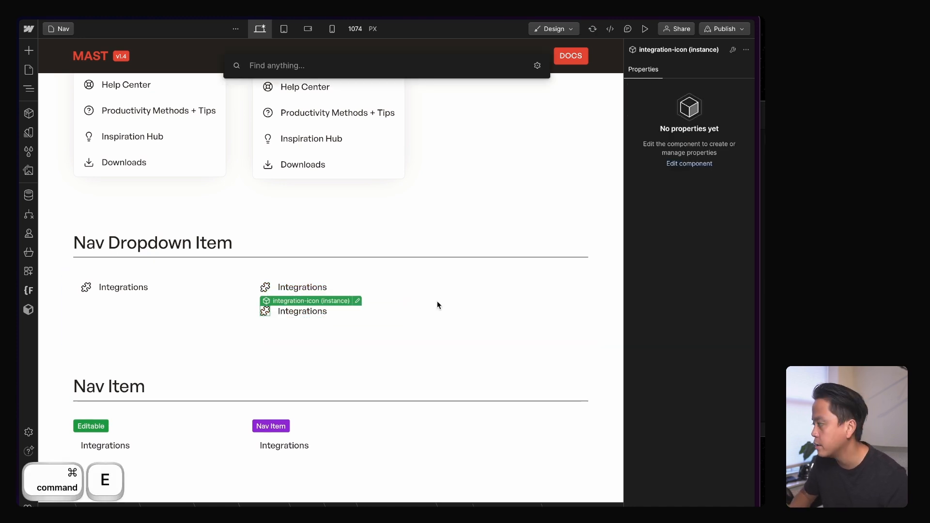
{"action": "type", "text": "down"}
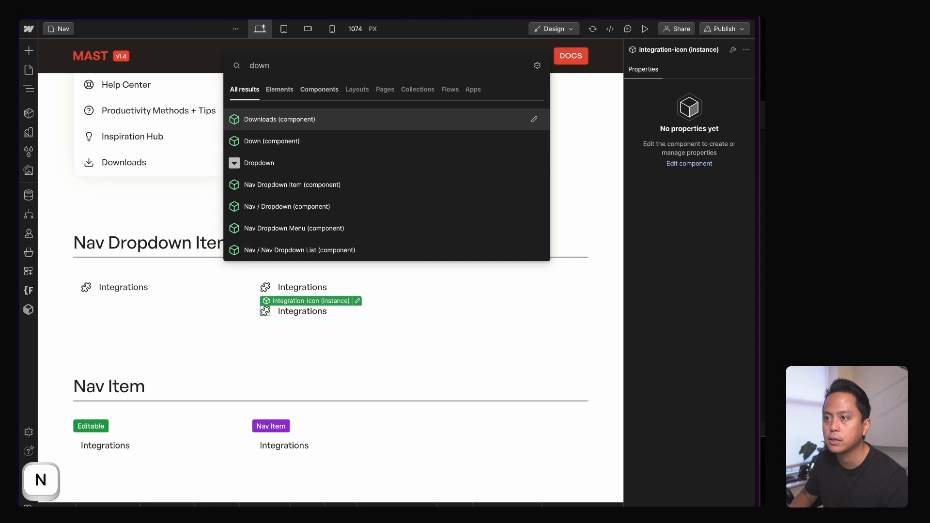
{"action": "key", "text": "Return"}
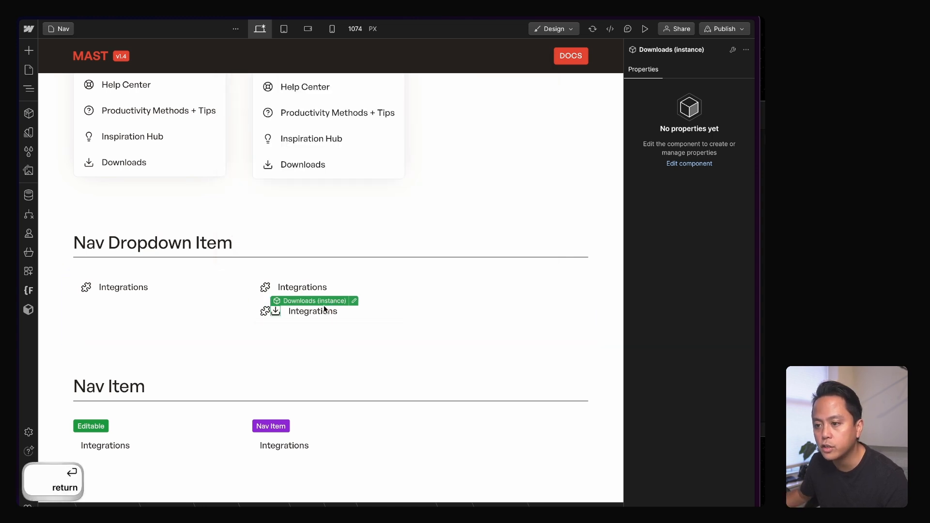
{"action": "left_click", "coordinate": [269, 311]}
{"action": "key", "text": "BackSpace"}
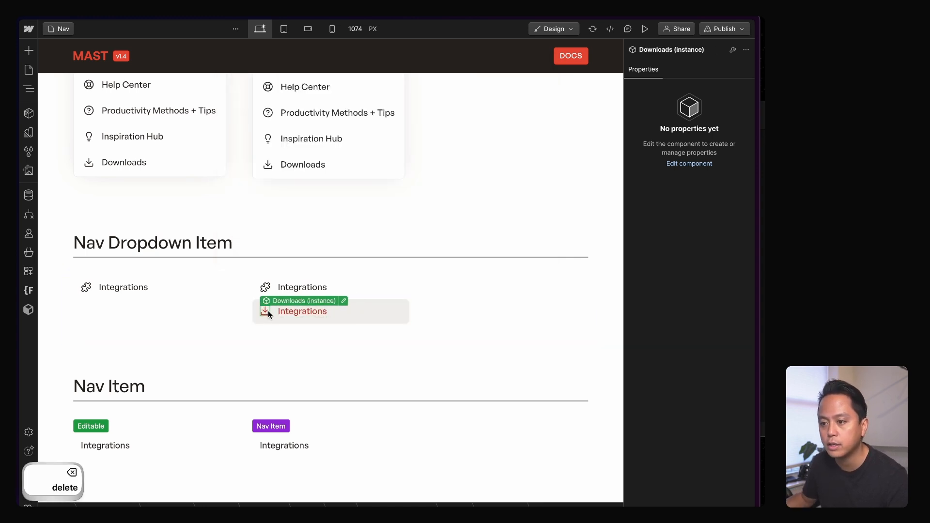
{"action": "left_click", "coordinate": [297, 319]}
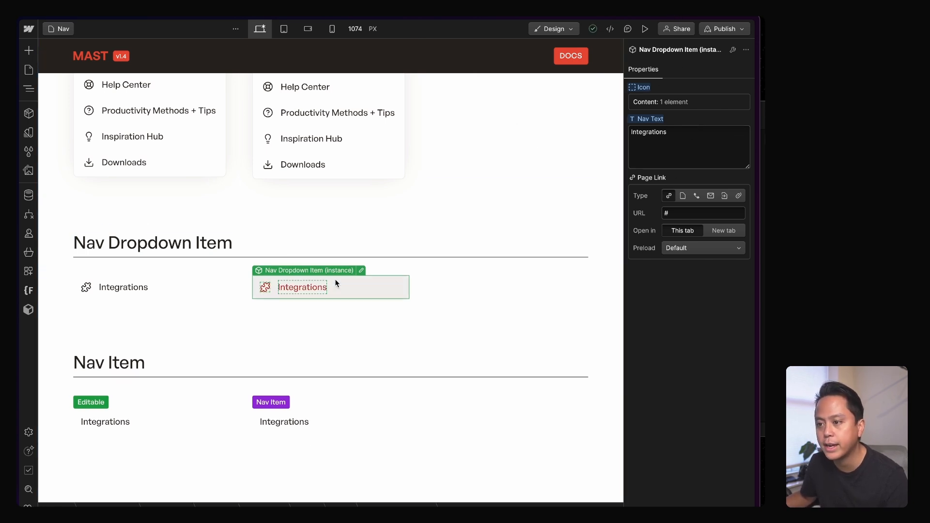
{"action": "scroll", "coordinate": [358, 283], "scroll_direction": "up", "scroll_amount": 2}
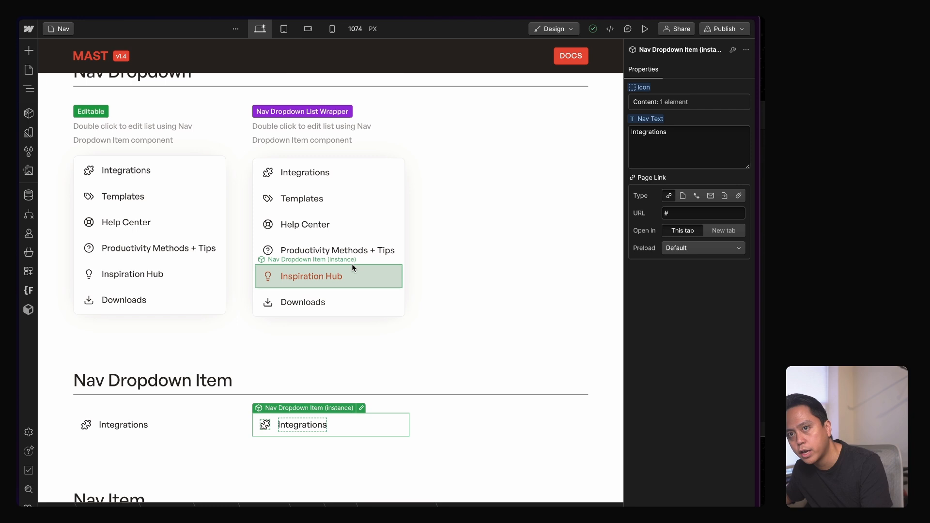
{"action": "scroll", "coordinate": [354, 258], "scroll_direction": "up", "scroll_amount": 1}
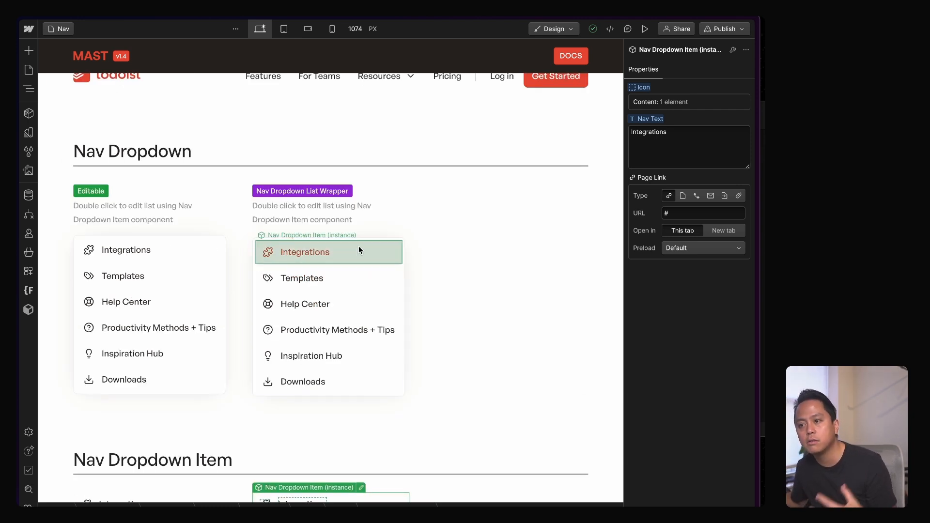
Step: Inspect the dropdown list container and left Nav Dropdown List in the Navigator
{"action": "left_click", "coordinate": [273, 236]}
{"action": "key", "text": "z"}
{"action": "left_click", "coordinate": [90, 300]}
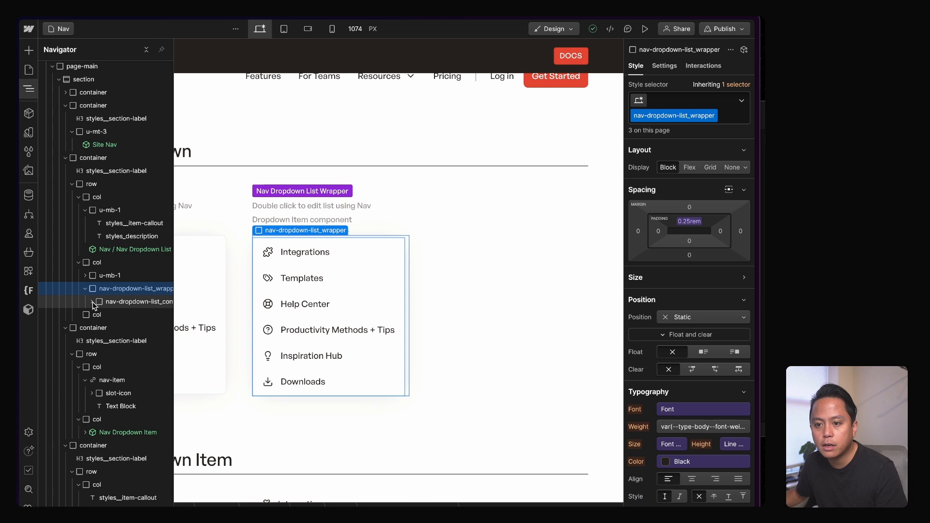
{"action": "key", "text": "z"}
{"action": "left_click", "coordinate": [357, 251]}
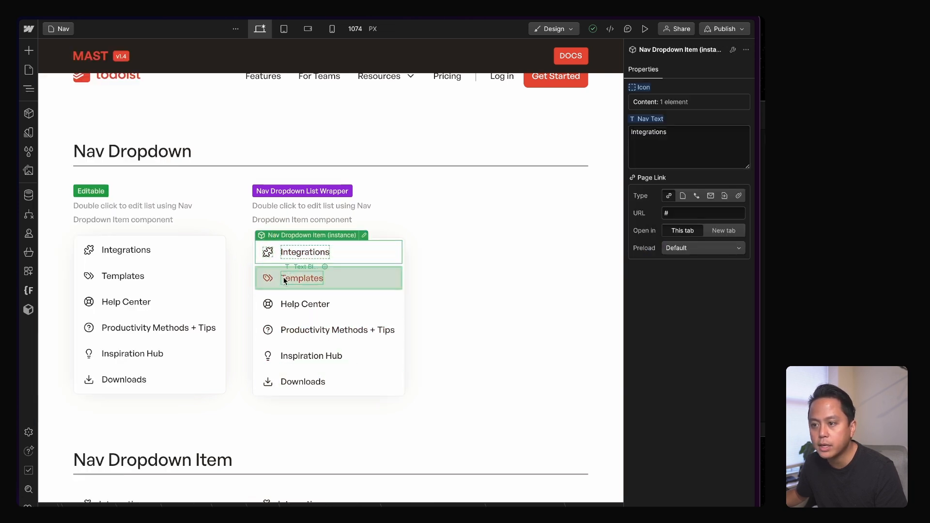
{"action": "left_click", "coordinate": [140, 238]}
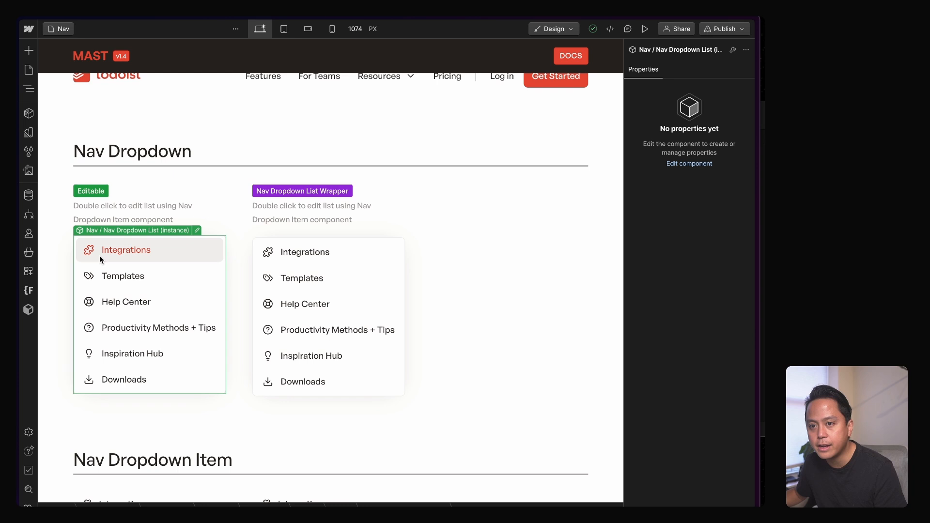
{"action": "key", "text": "z"}
{"action": "key", "text": "z"}
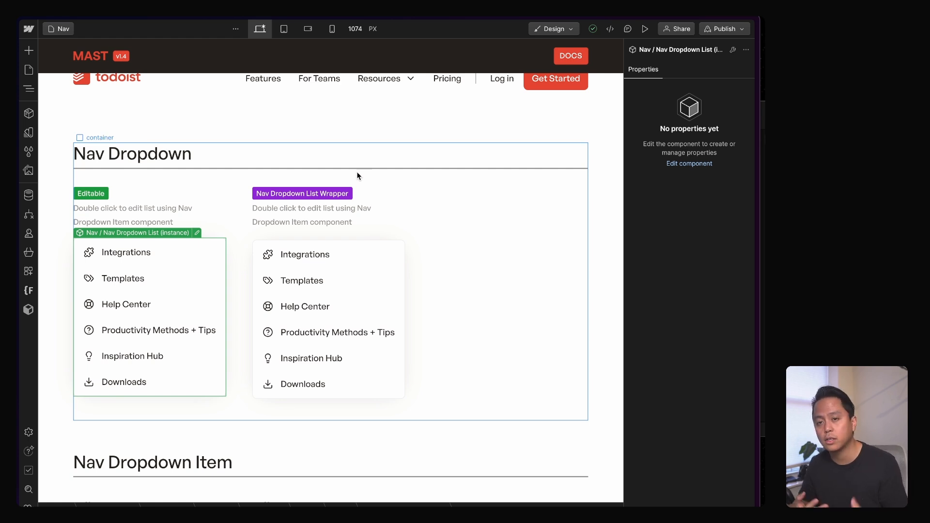
Step: Enter the Nav Dropdown List component to reveal its six Nav Dropdown Items, then leave it
{"action": "left_click", "coordinate": [135, 149]}
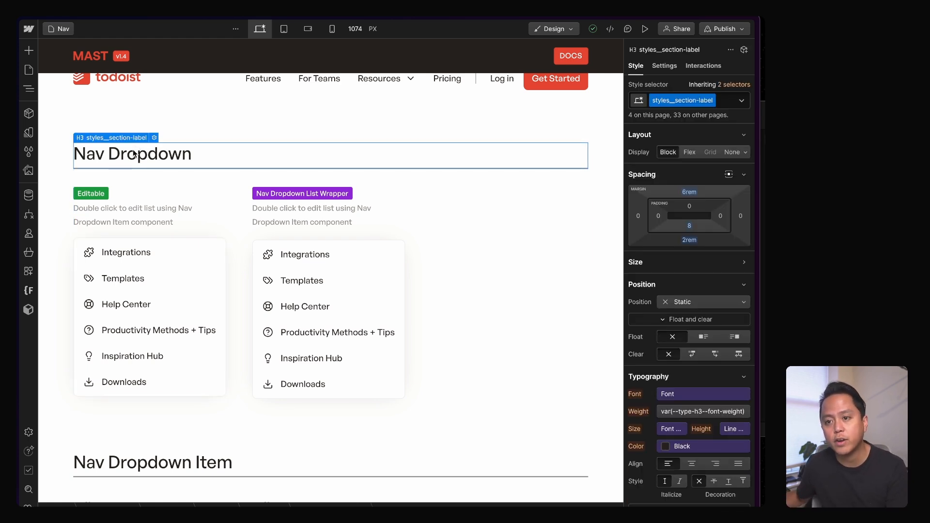
{"action": "double_click", "coordinate": [149, 273]}
{"action": "key", "text": "z"}
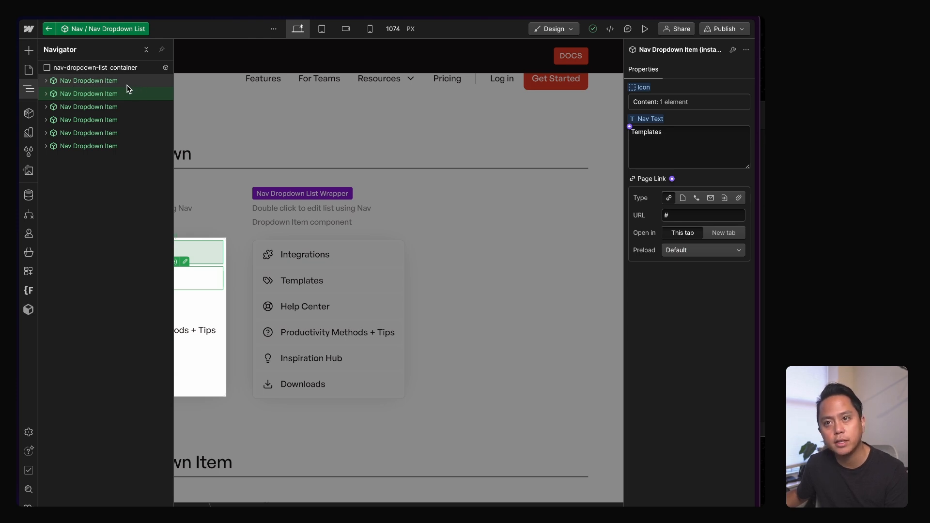
{"action": "key", "text": "z"}
{"action": "double_click", "coordinate": [438, 384]}
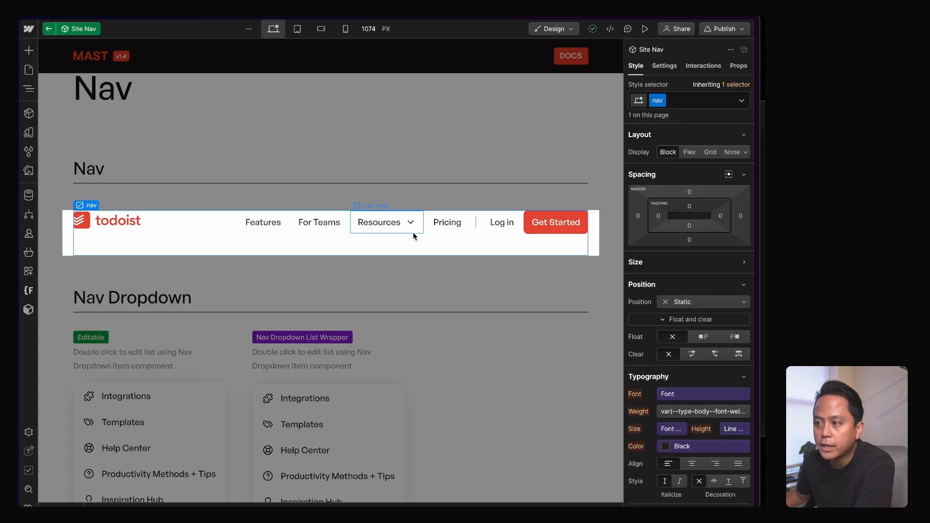
{"action": "left_click", "coordinate": [412, 232]}
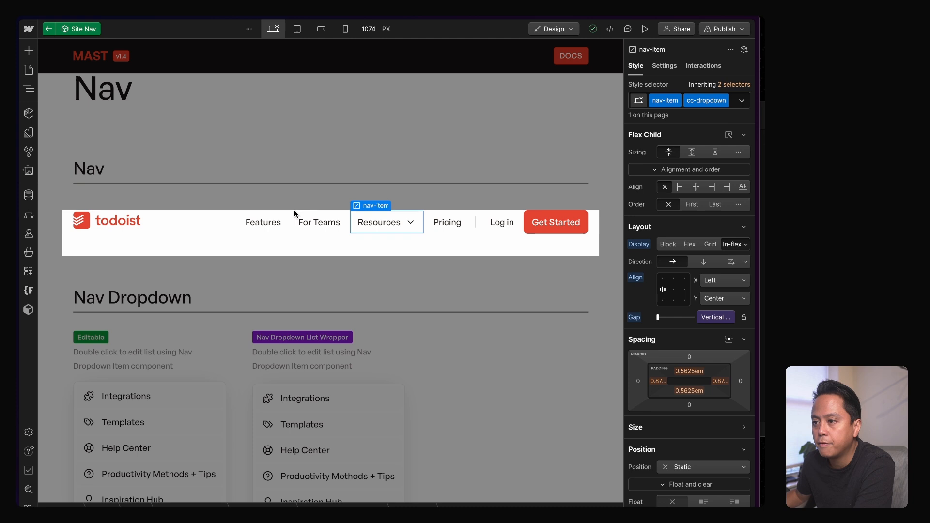
{"action": "key", "text": "z"}
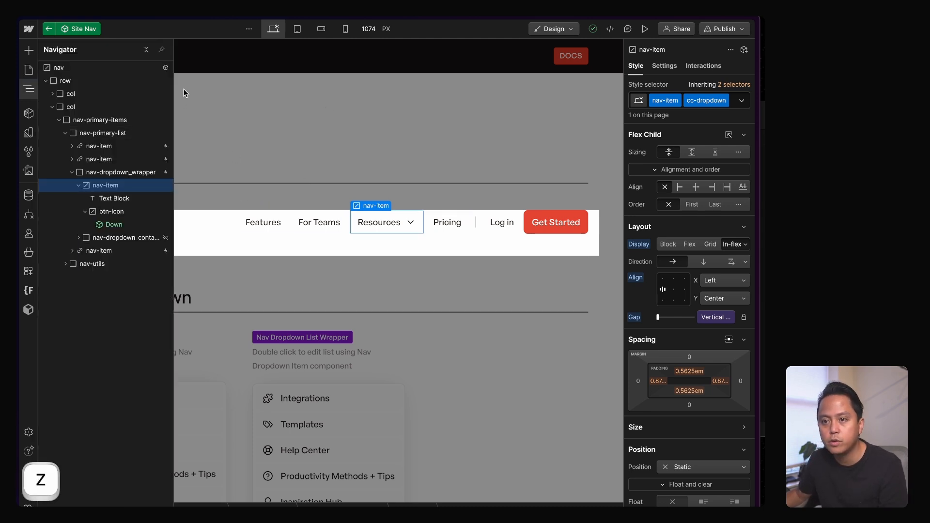
{"action": "left_click", "coordinate": [124, 237]}
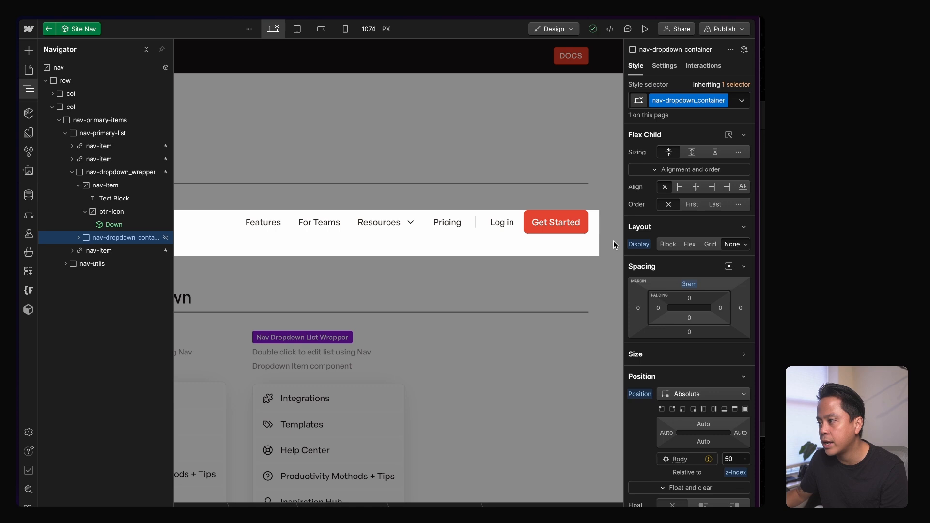
{"action": "key", "text": "Escape"}
{"action": "key", "text": "Escape"}
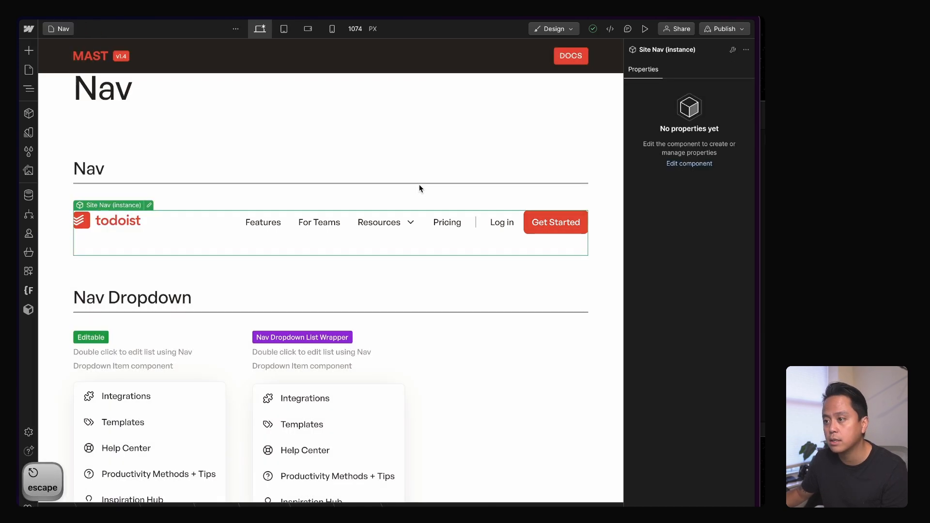
{"action": "scroll", "coordinate": [420, 189], "scroll_direction": "down", "scroll_amount": 3}
{"action": "left_click", "coordinate": [407, 161]}
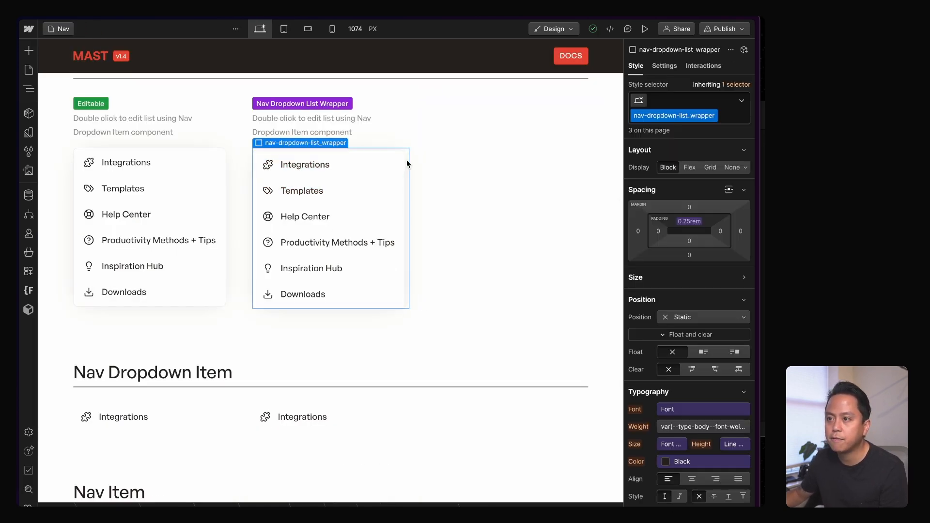
{"action": "key", "text": "z"}
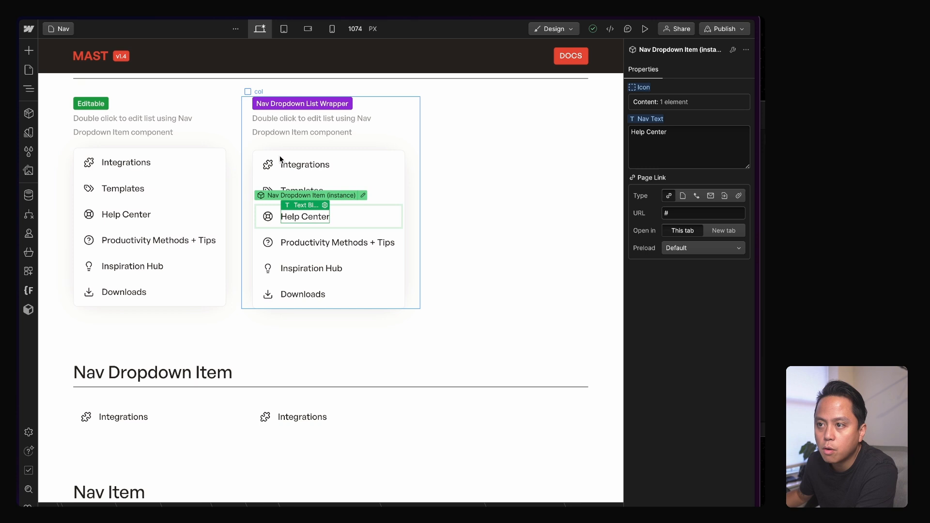
{"action": "left_click", "coordinate": [401, 157]}
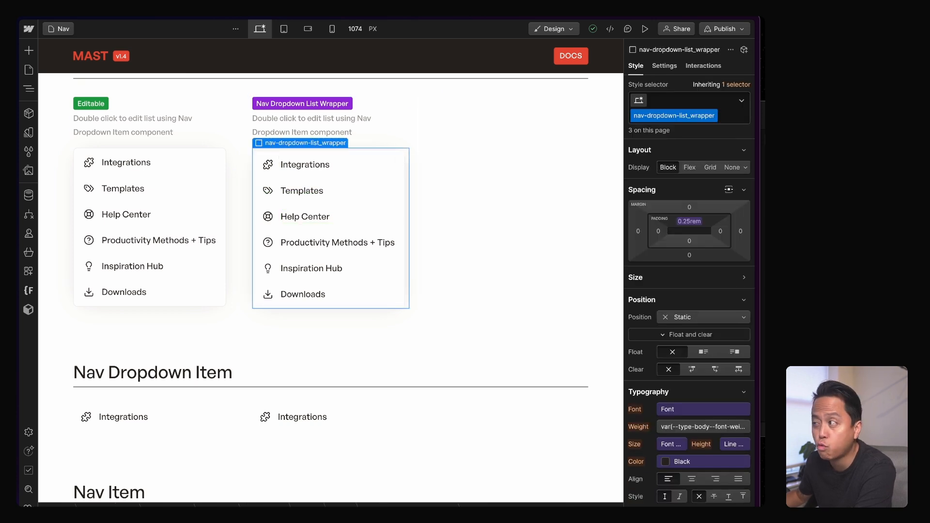
{"action": "scroll", "coordinate": [367, 258], "scroll_direction": "up", "scroll_amount": 2}
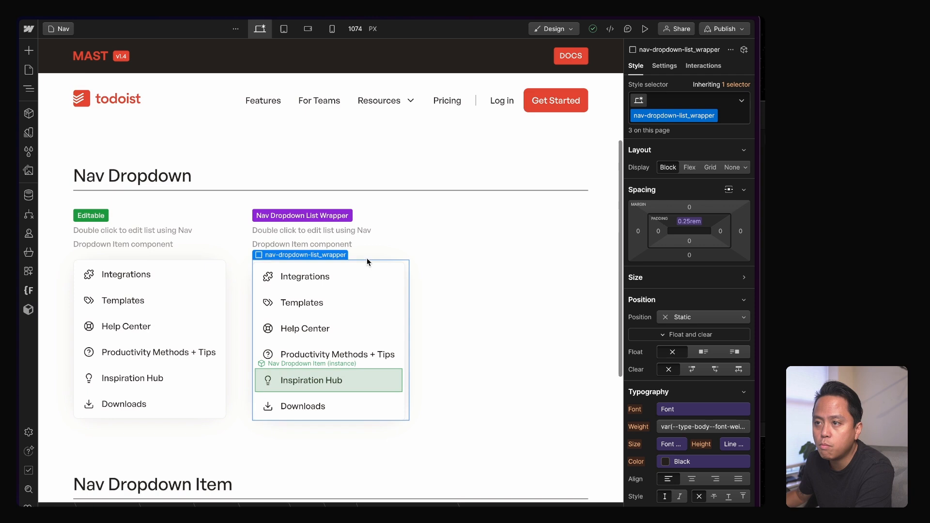
{"action": "scroll", "coordinate": [367, 264], "scroll_direction": "up", "scroll_amount": 2}
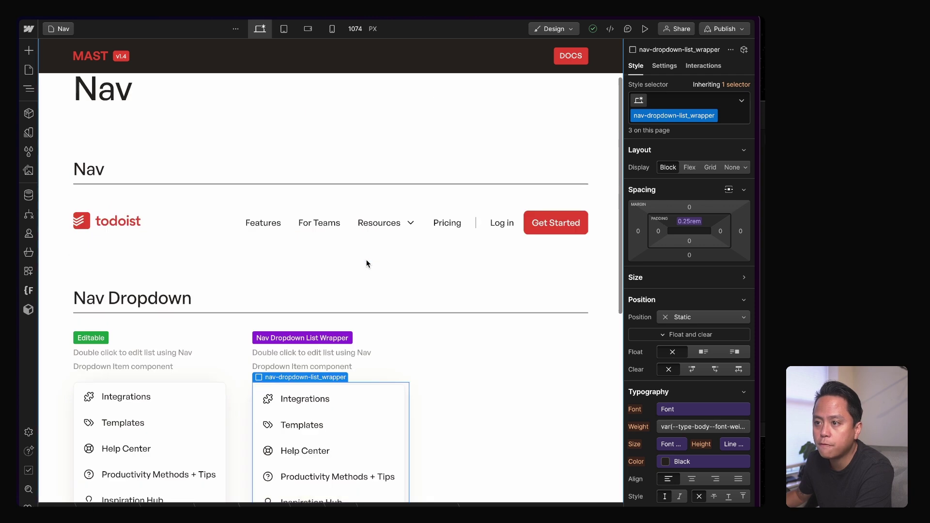
{"action": "double_click", "coordinate": [381, 230]}
{"action": "key", "text": "z"}
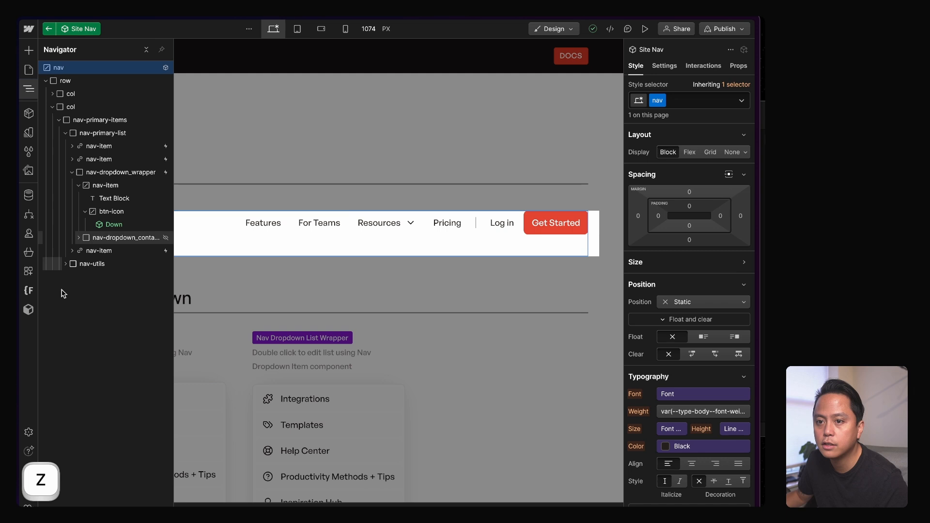
{"action": "left_click", "coordinate": [53, 107]}
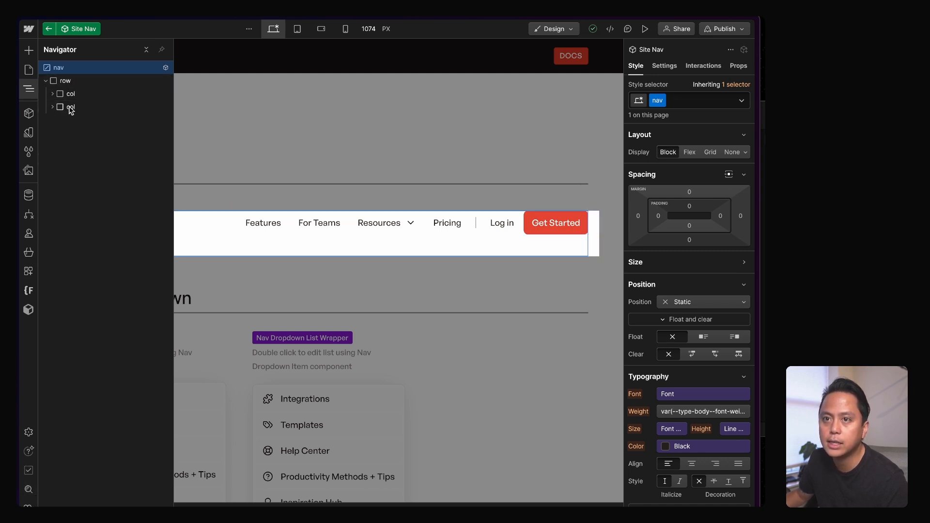
{"action": "left_click", "coordinate": [54, 94]}
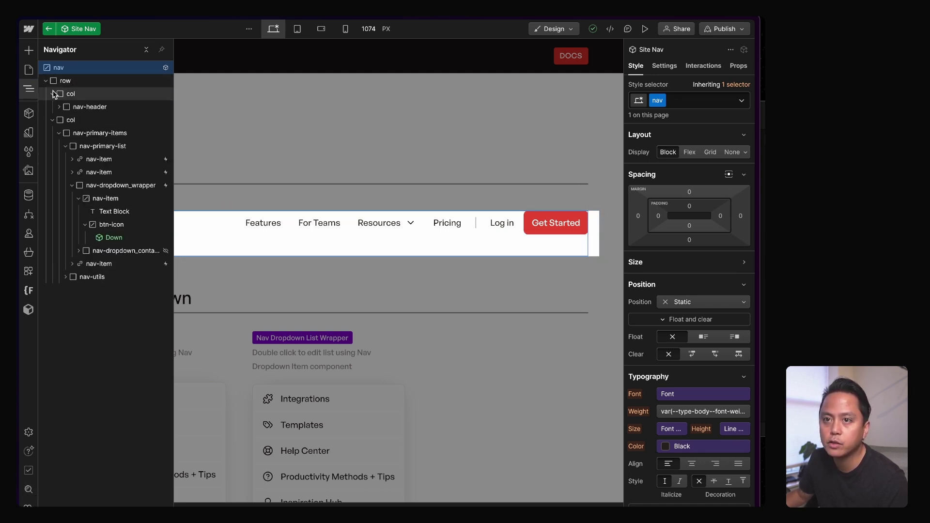
{"action": "left_click", "coordinate": [59, 133]}
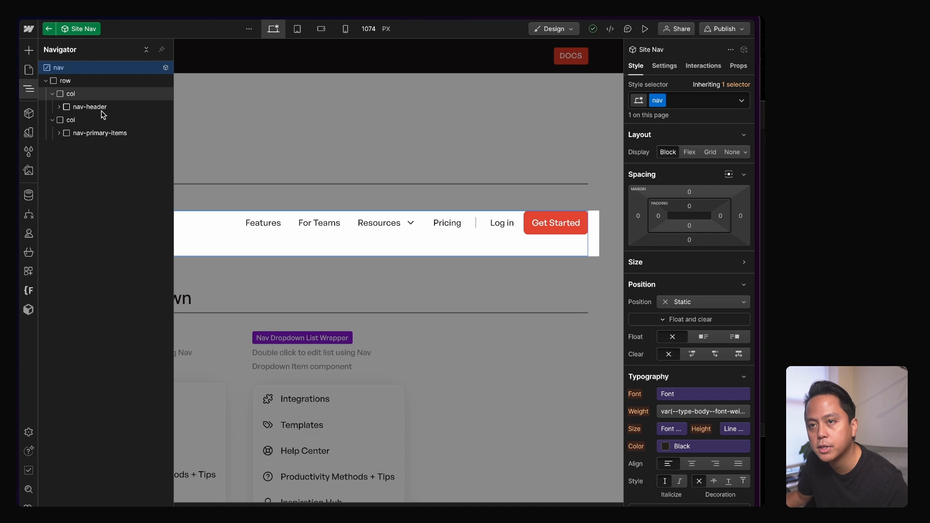
{"action": "key", "text": "z"}
{"action": "left_click", "coordinate": [147, 220]}
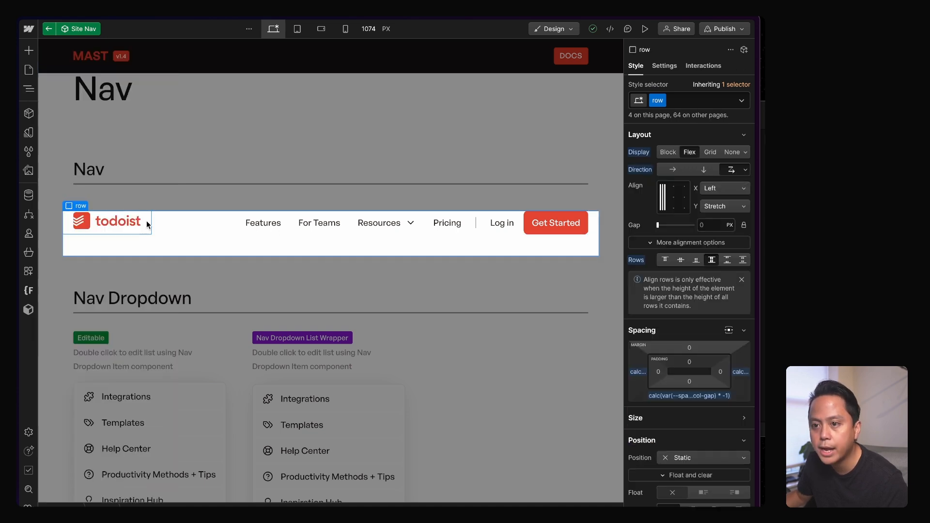
{"action": "key", "text": "z"}
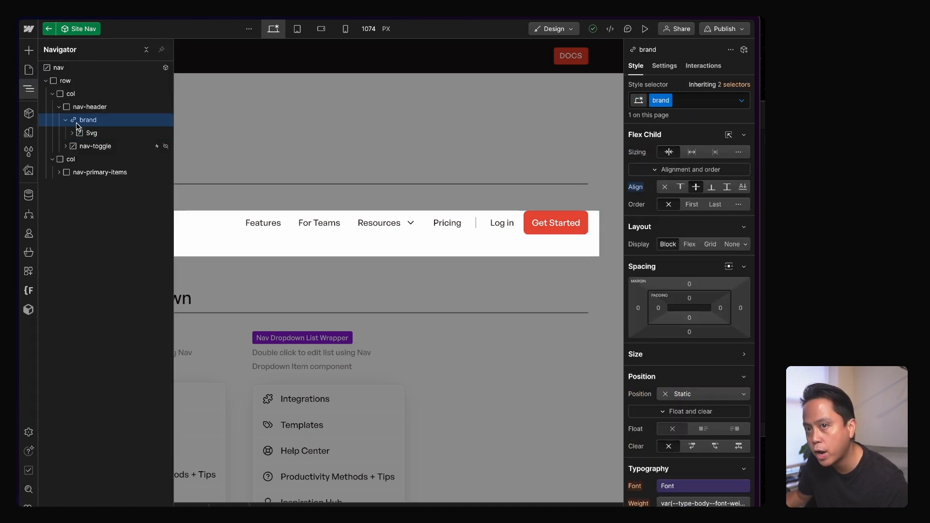
{"action": "left_click", "coordinate": [65, 120]}
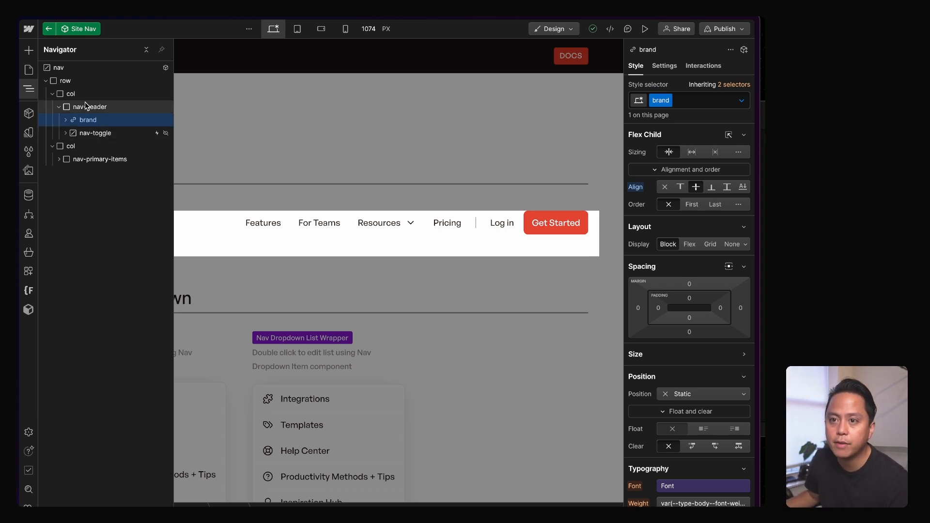
{"action": "left_click", "coordinate": [382, 223]}
{"action": "double_click", "coordinate": [342, 233]}
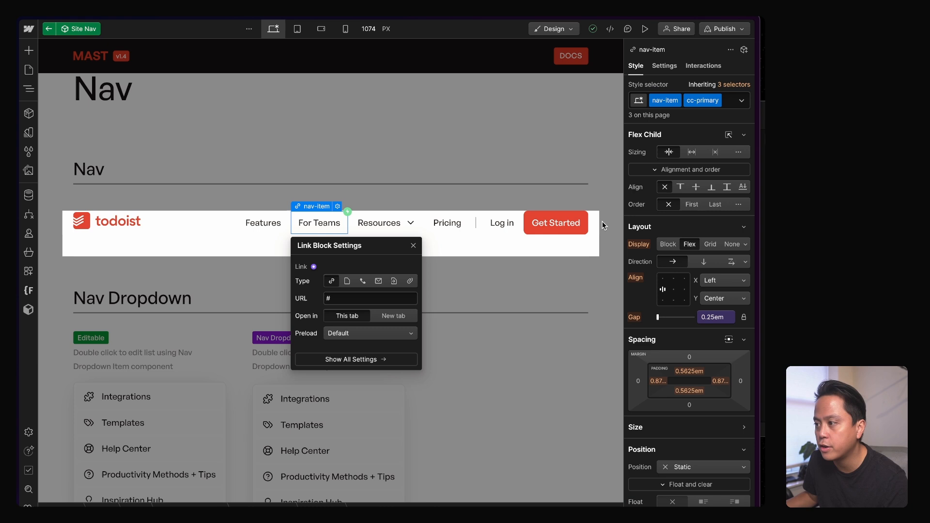
{"action": "key", "text": "z"}
{"action": "left_click", "coordinate": [72, 211]}
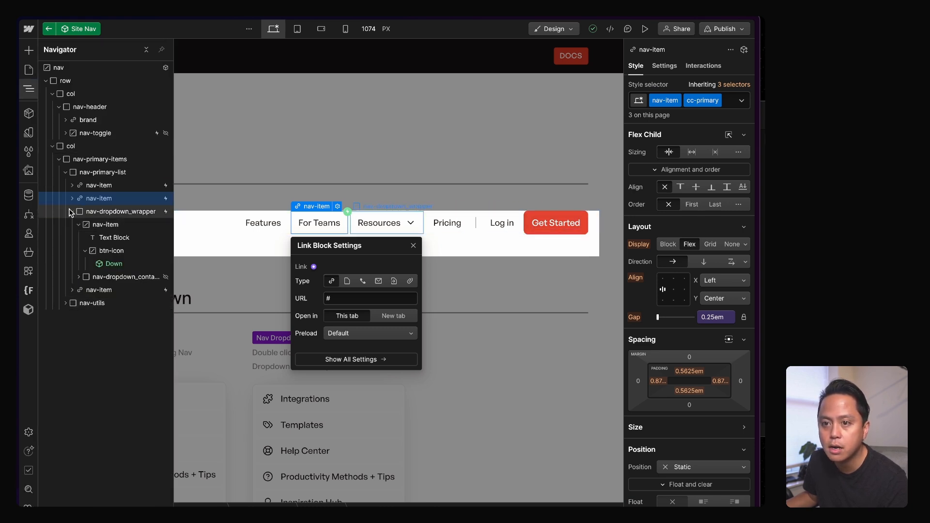
{"action": "left_click", "coordinate": [101, 159]}
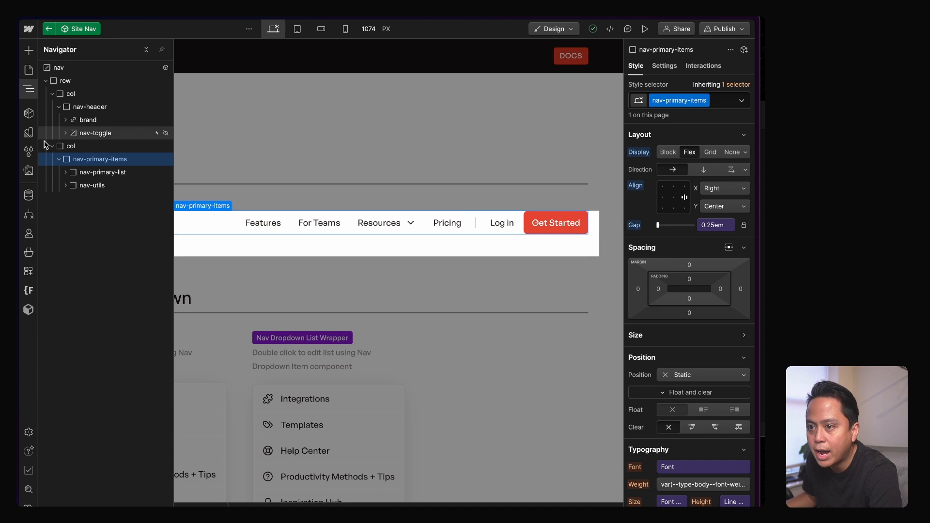
{"action": "left_click", "coordinate": [202, 224]}
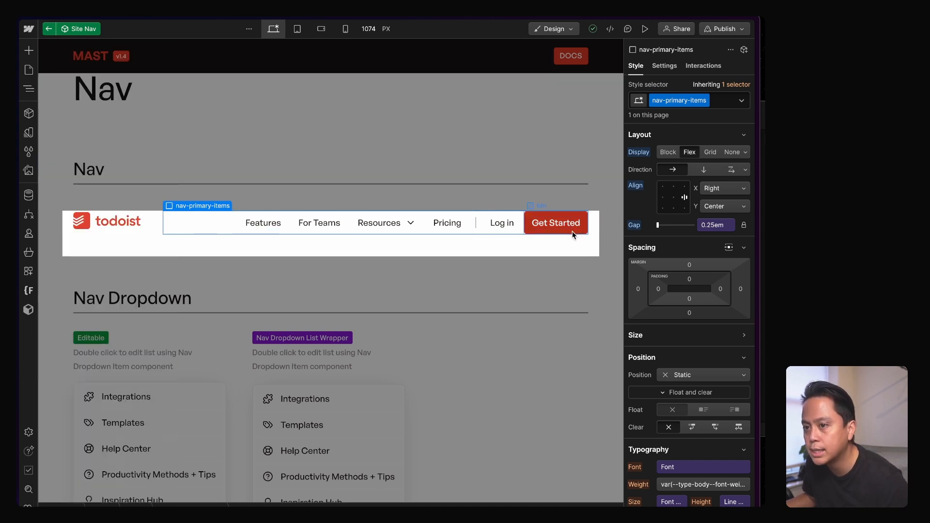
{"action": "key", "text": "z"}
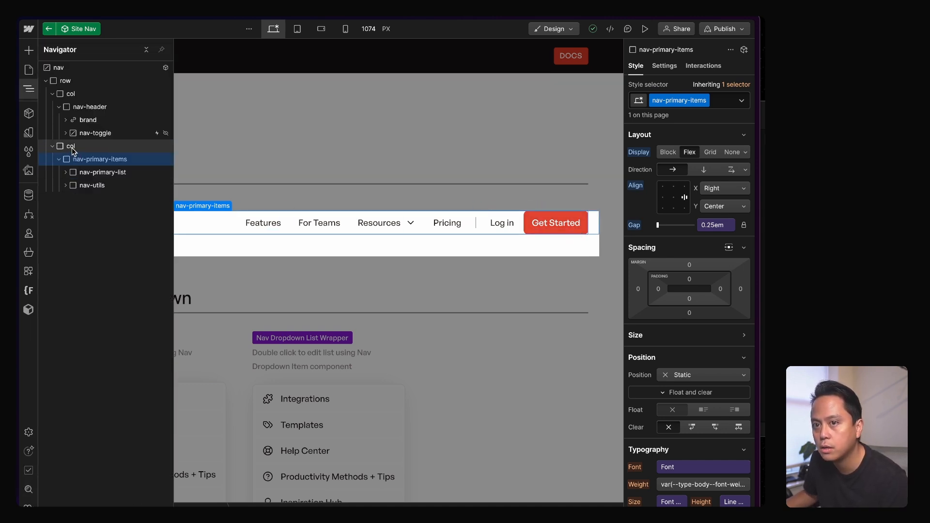
{"action": "left_click", "coordinate": [76, 147]}
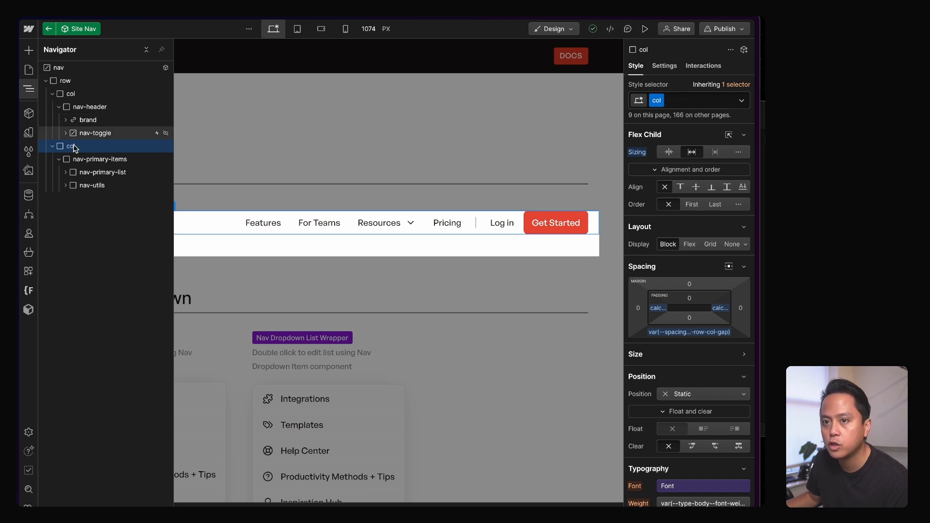
{"action": "left_click", "coordinate": [76, 160]}
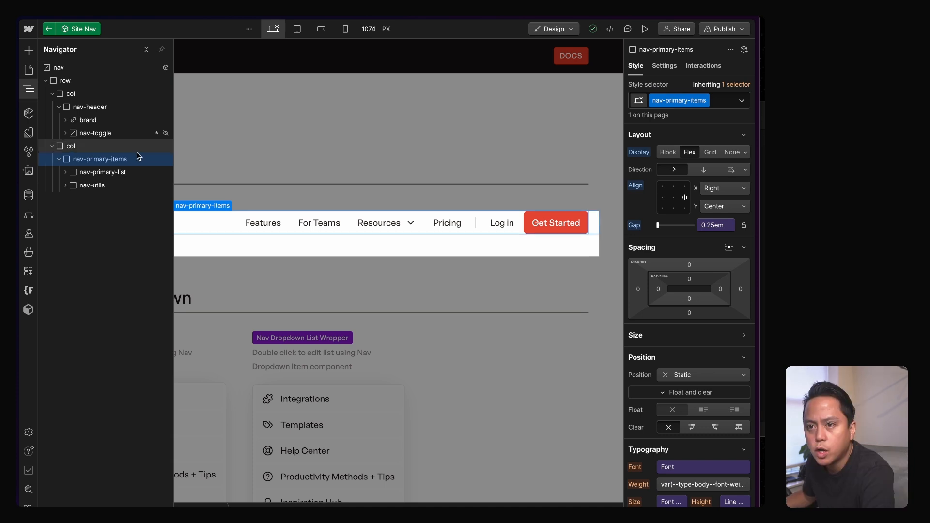
{"action": "left_click", "coordinate": [120, 173]}
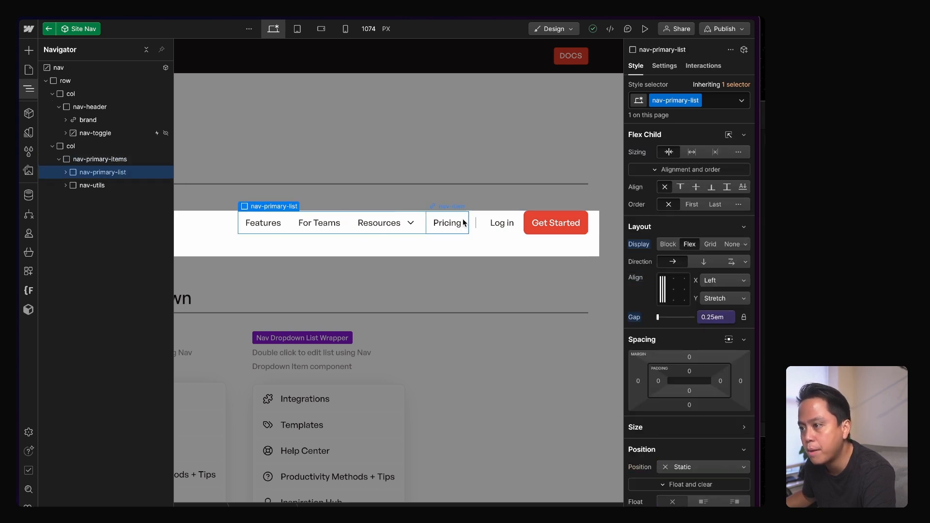
{"action": "left_click", "coordinate": [102, 185]}
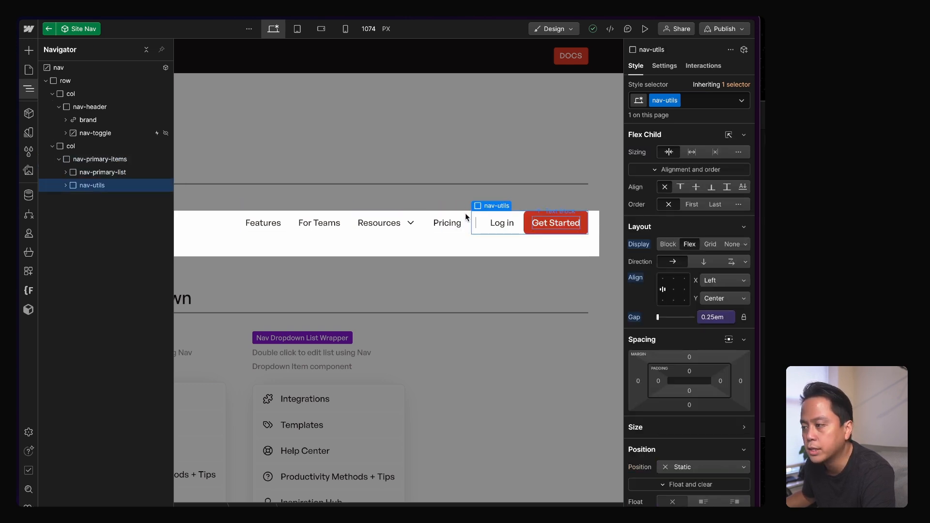
{"action": "left_click", "coordinate": [102, 172]}
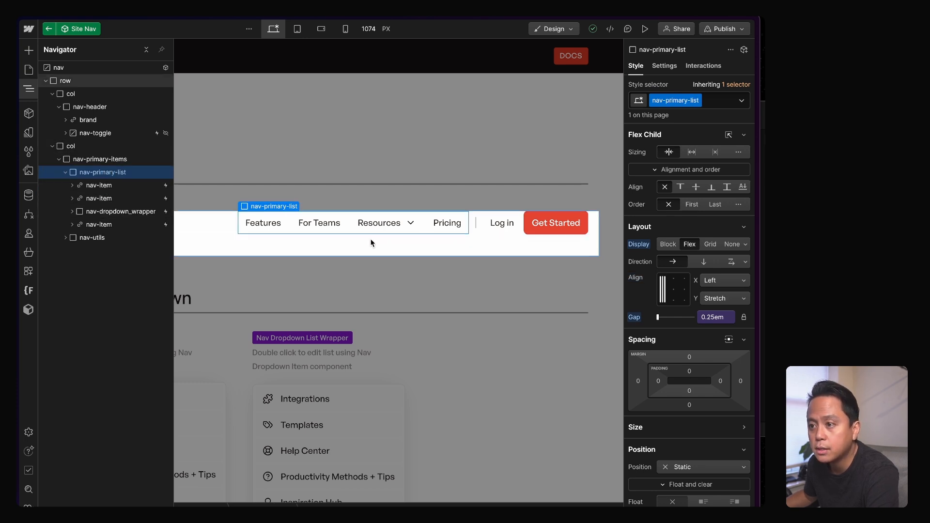
{"action": "left_click", "coordinate": [257, 219]}
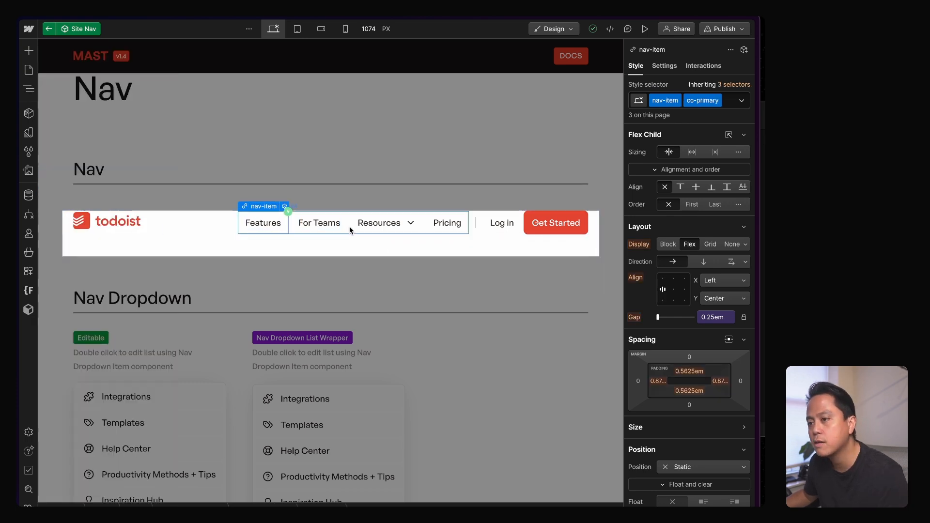
{"action": "key", "text": "z"}
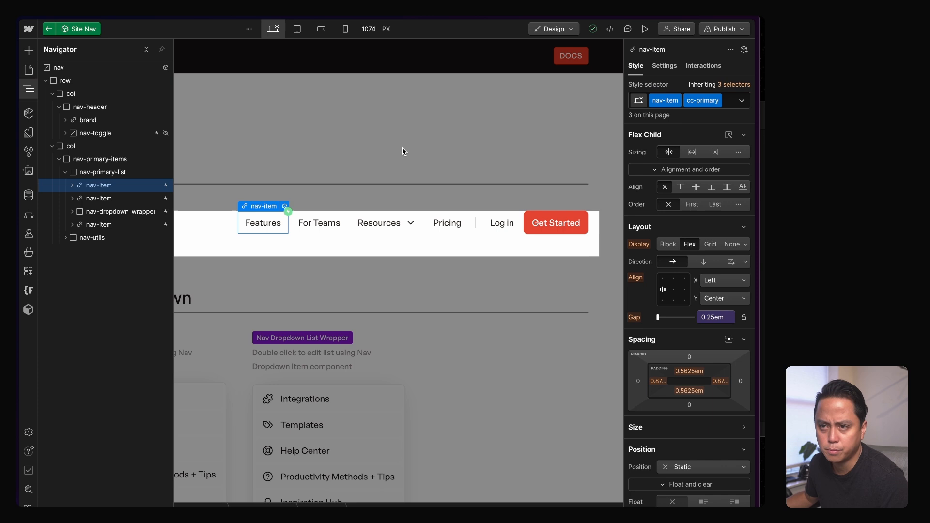
Step: Show the For Teams link's Mouse hover trigger and its Nav Item HOVER IN animation
{"action": "left_click", "coordinate": [147, 199]}
{"action": "left_click", "coordinate": [703, 65]}
{"action": "left_click", "coordinate": [697, 129]}
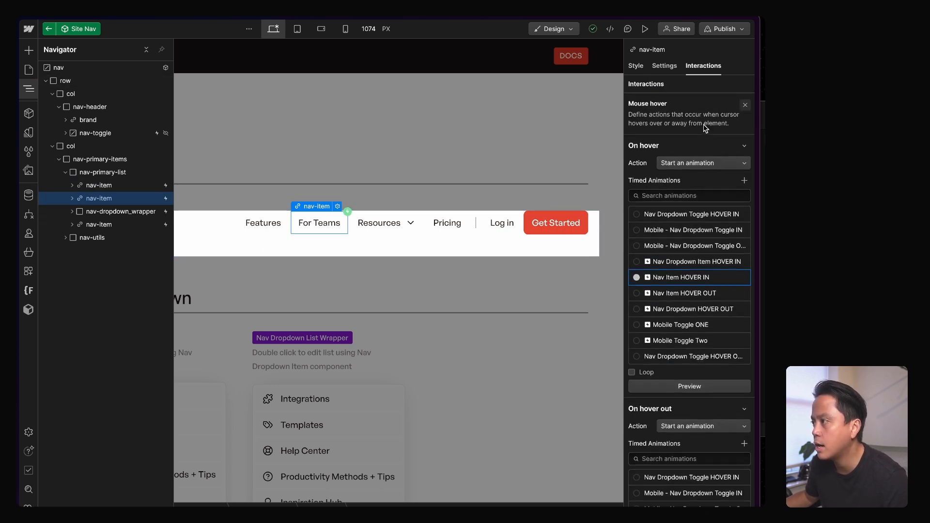
{"action": "left_click", "coordinate": [691, 274]}
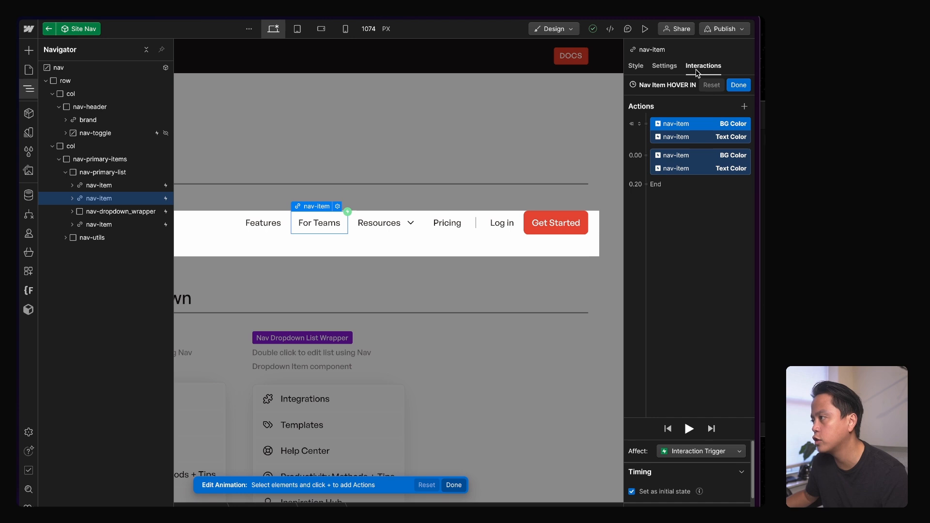
Step: Select the Resources dropdown wrapper and leave the hover animation editor
{"action": "left_click", "coordinate": [374, 229]}
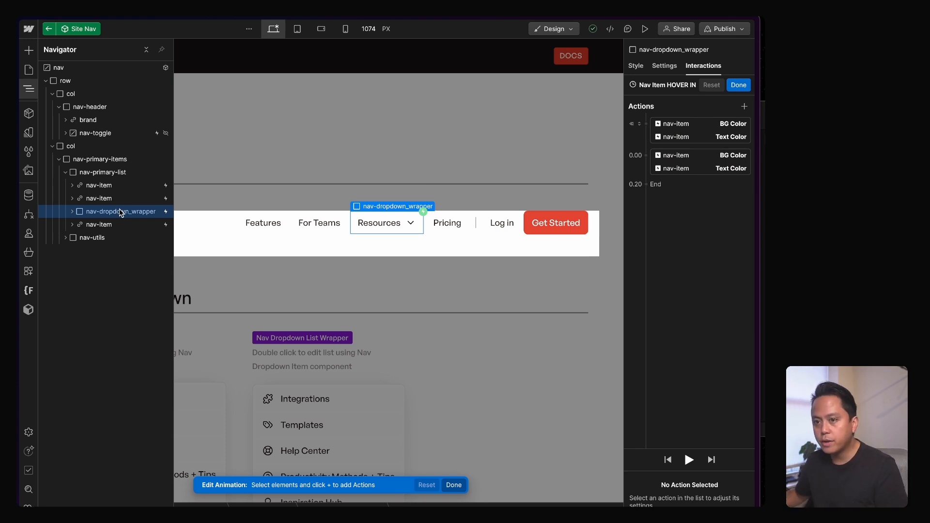
{"action": "key", "text": "Escape"}
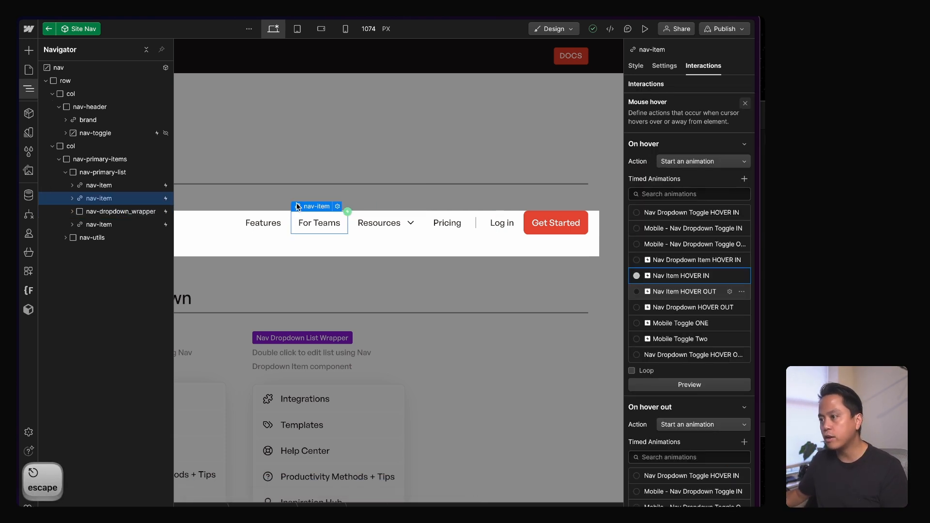
Step: Inspect the dropdown wrapper, its Resources link and the hidden container, making the dropdown list visible
{"action": "left_click", "coordinate": [405, 229]}
{"action": "key", "text": "z"}
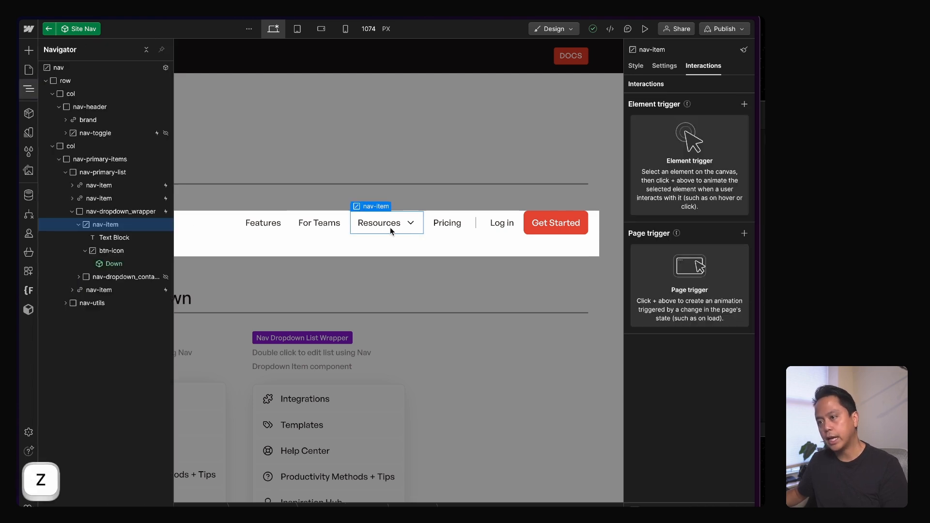
{"action": "left_click", "coordinate": [119, 215]}
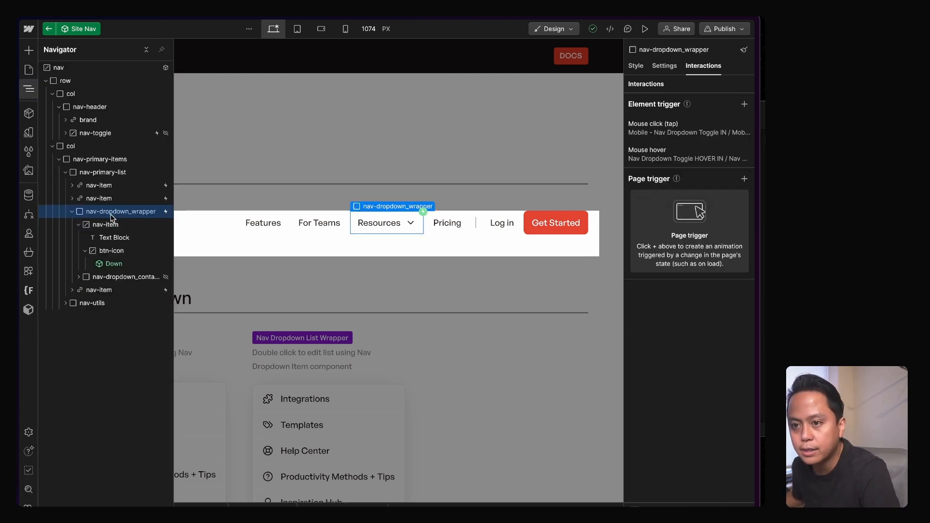
{"action": "left_click", "coordinate": [636, 65]}
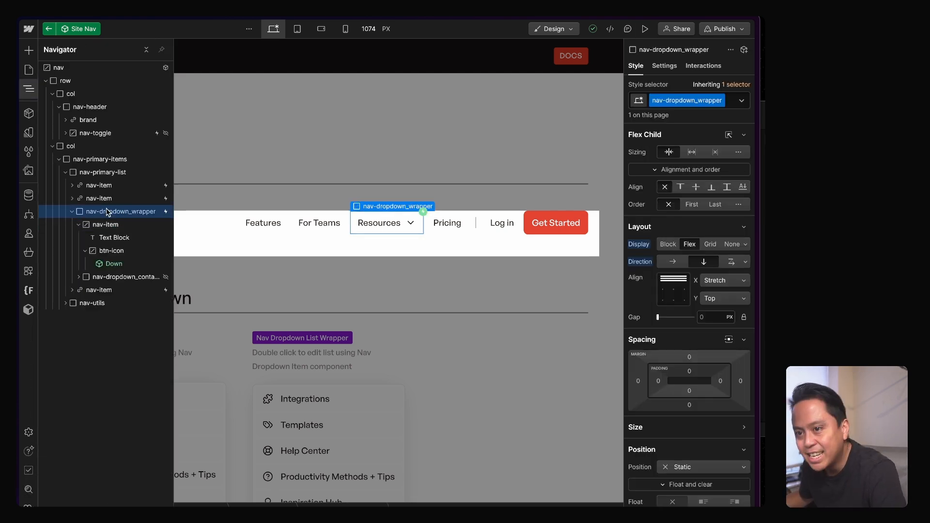
{"action": "left_click", "coordinate": [105, 225]}
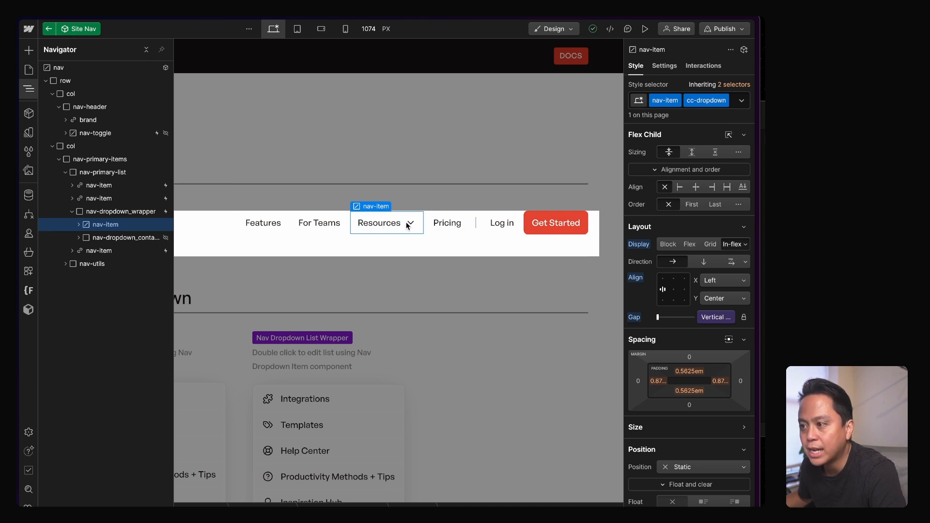
{"action": "key", "text": "Down"}
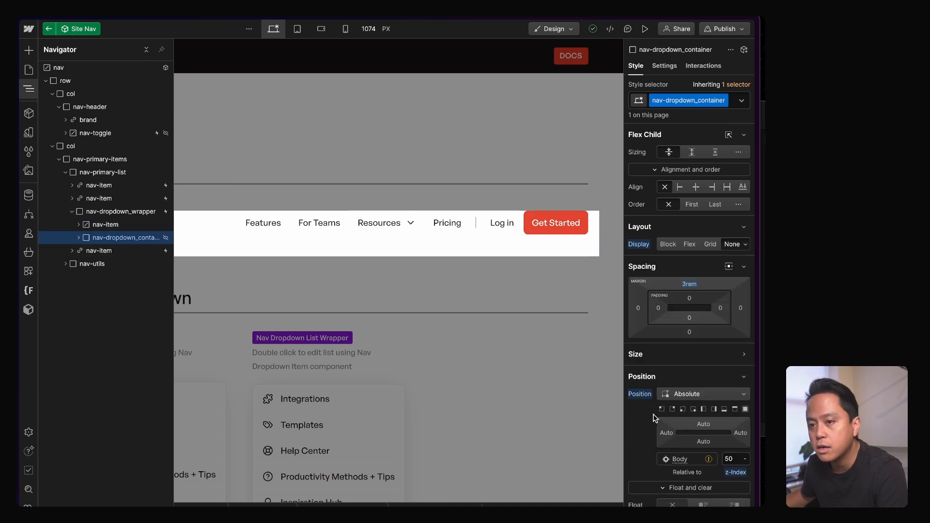
{"action": "scroll", "coordinate": [734, 318], "scroll_direction": "down", "scroll_amount": 2}
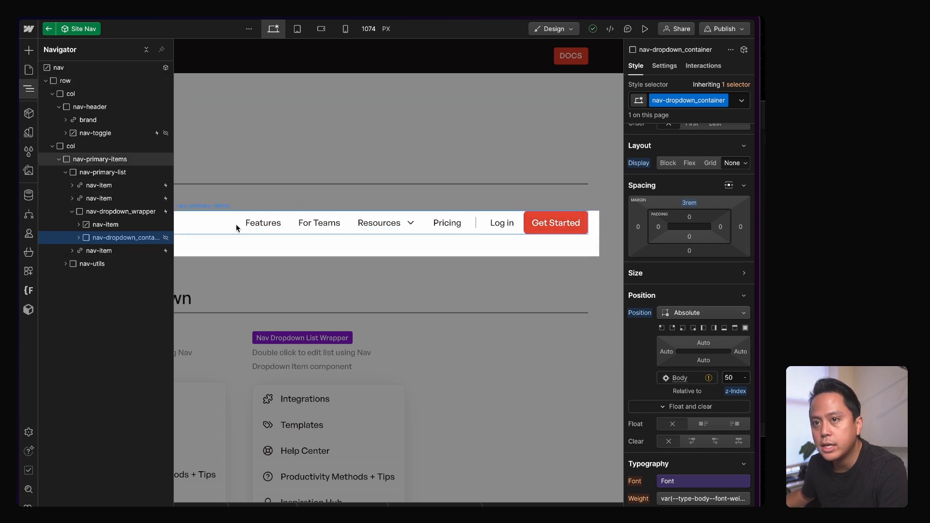
{"action": "scroll", "coordinate": [681, 250], "scroll_direction": "up", "scroll_amount": 2}
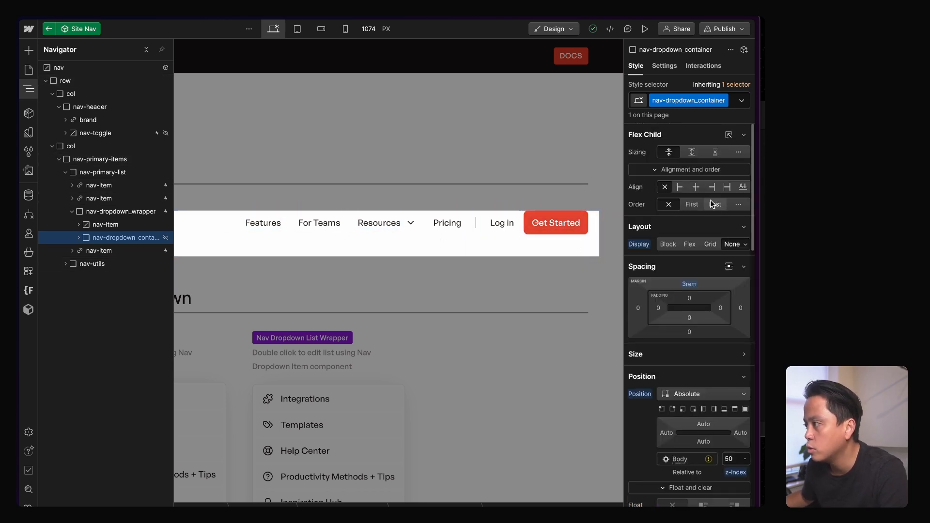
{"action": "left_click", "coordinate": [670, 246]}
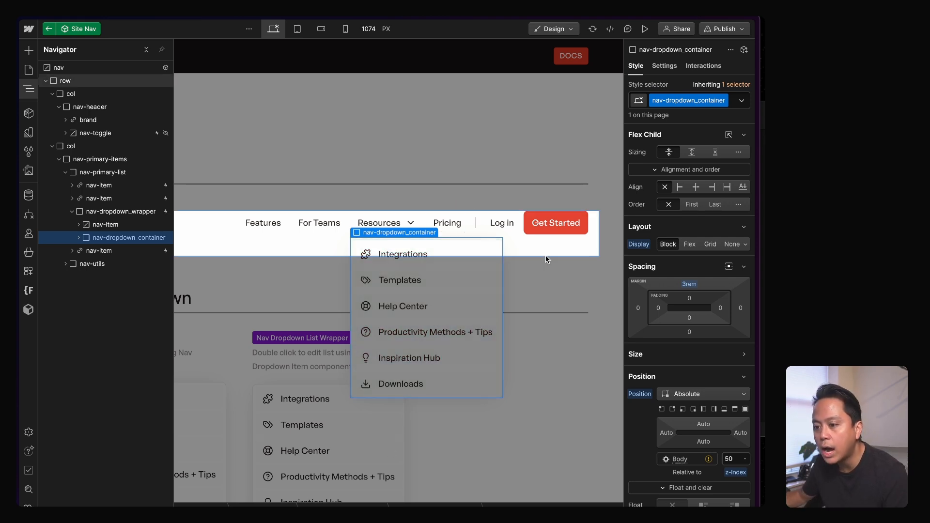
{"action": "scroll", "coordinate": [540, 265], "scroll_direction": "down", "scroll_amount": 1}
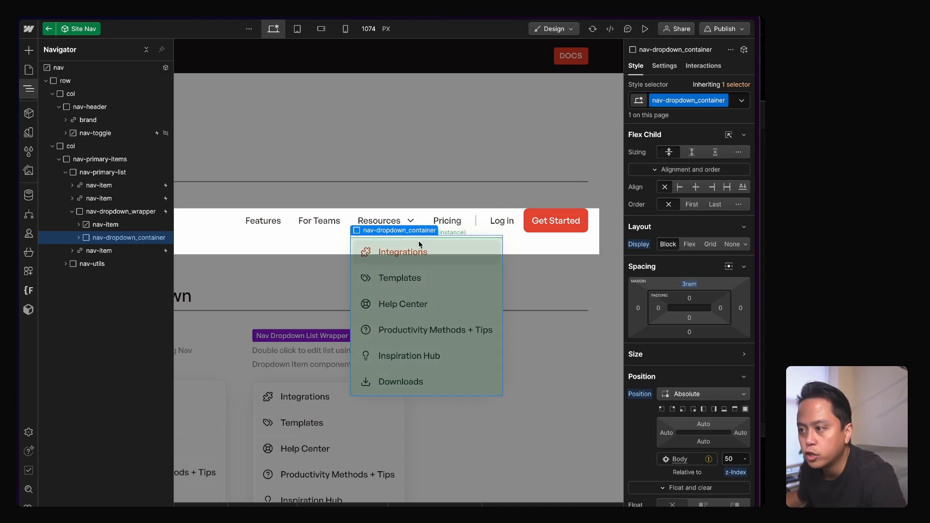
Step: Review the container's list wrapper and background layers, then exit Site Nav editing to the Nav page
{"action": "left_click", "coordinate": [78, 237]}
{"action": "left_click", "coordinate": [120, 251]}
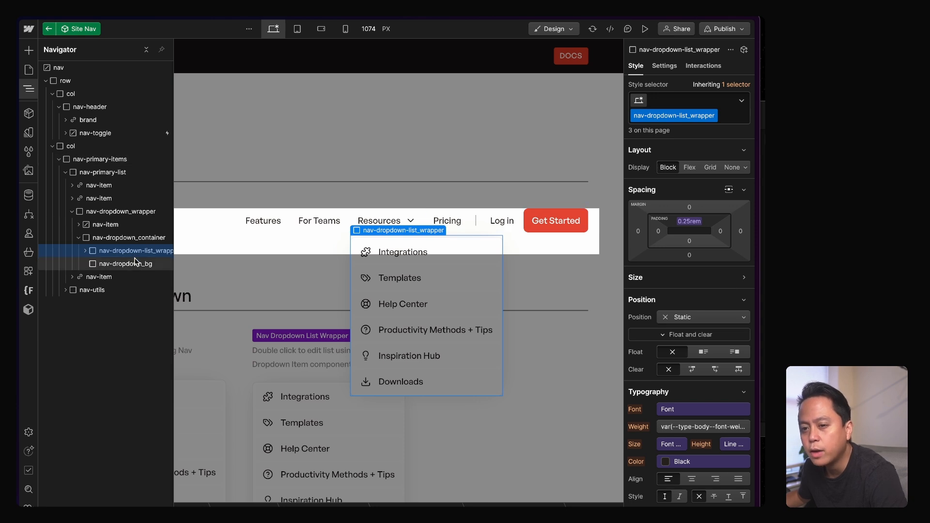
{"action": "left_click", "coordinate": [110, 265]}
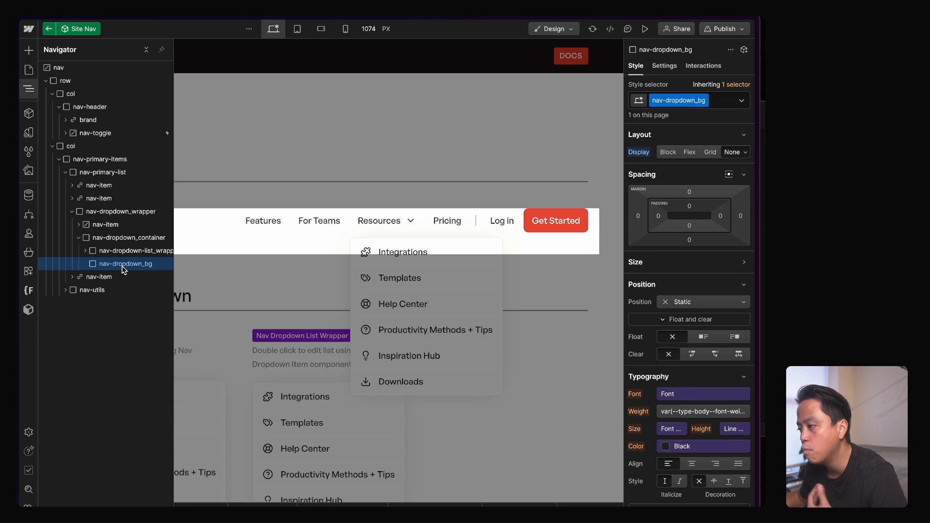
{"action": "left_click", "coordinate": [96, 241]}
{"action": "left_click", "coordinate": [73, 217]}
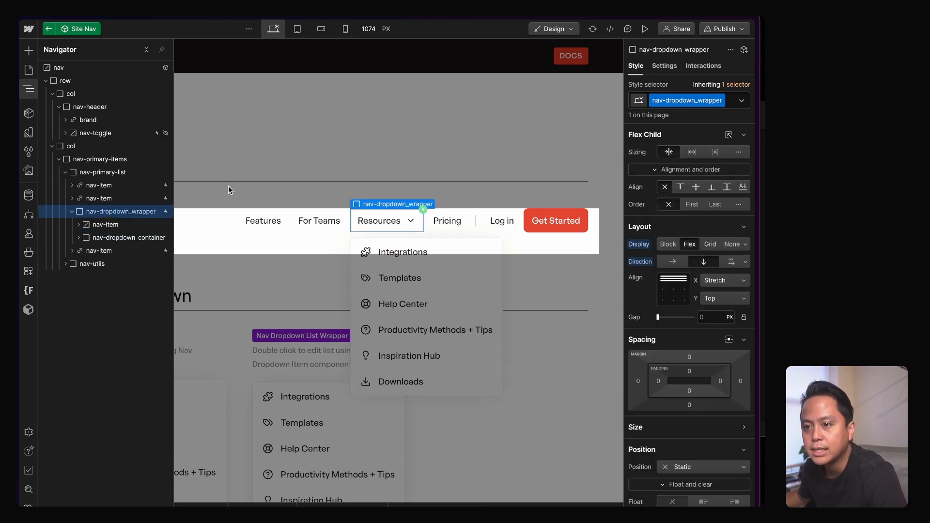
{"action": "key", "text": "Escape"}
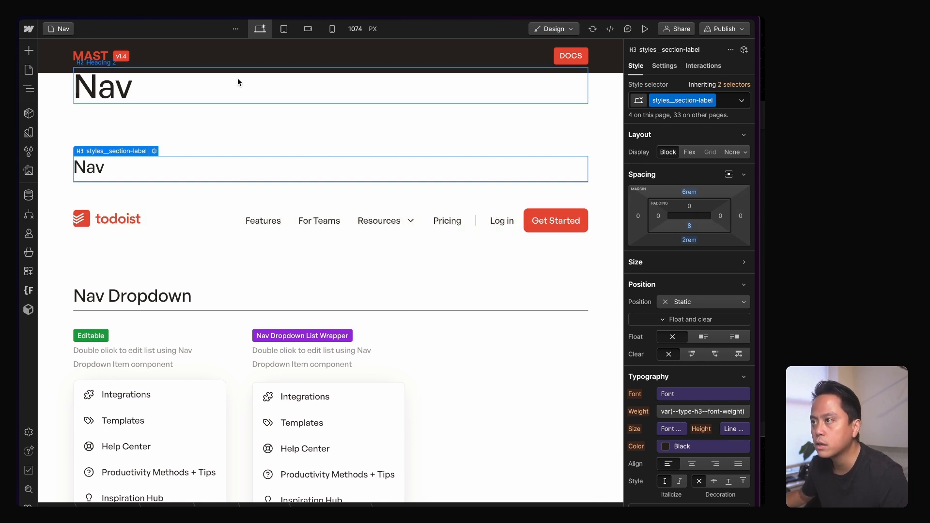
{"action": "scroll", "coordinate": [240, 84], "scroll_direction": "up", "scroll_amount": 2}
Step: Enter the Site Nav component and show the Features item's Nav Item HOVER IN animation
{"action": "left_click", "coordinate": [238, 83]}
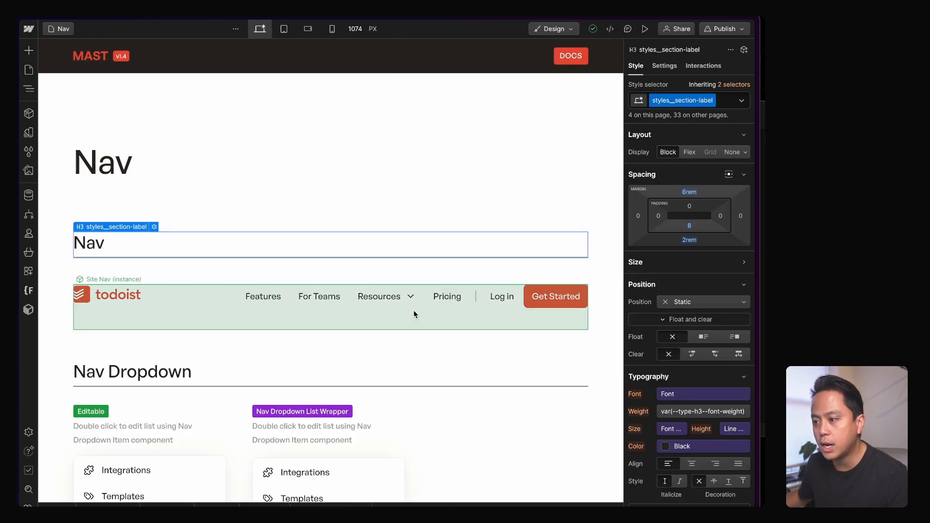
{"action": "double_click", "coordinate": [412, 310]}
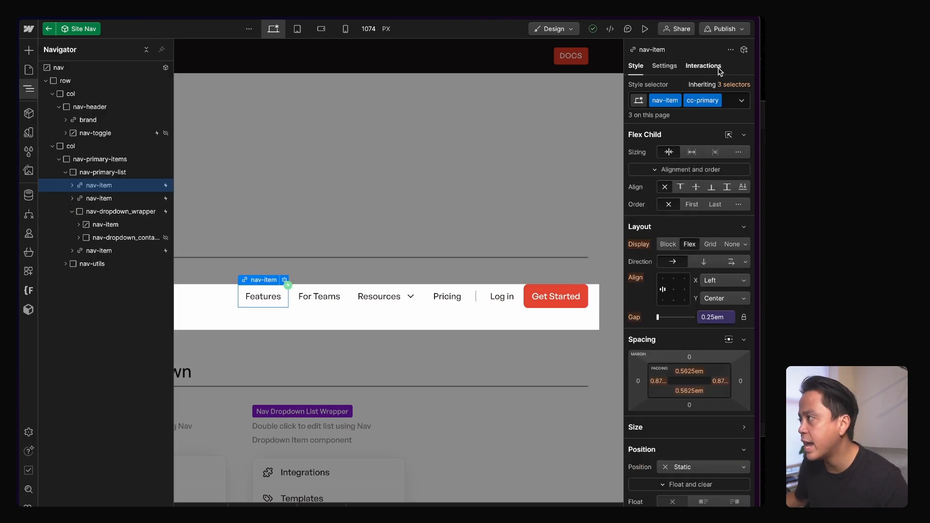
{"action": "left_click", "coordinate": [703, 66]}
{"action": "left_click", "coordinate": [682, 119]}
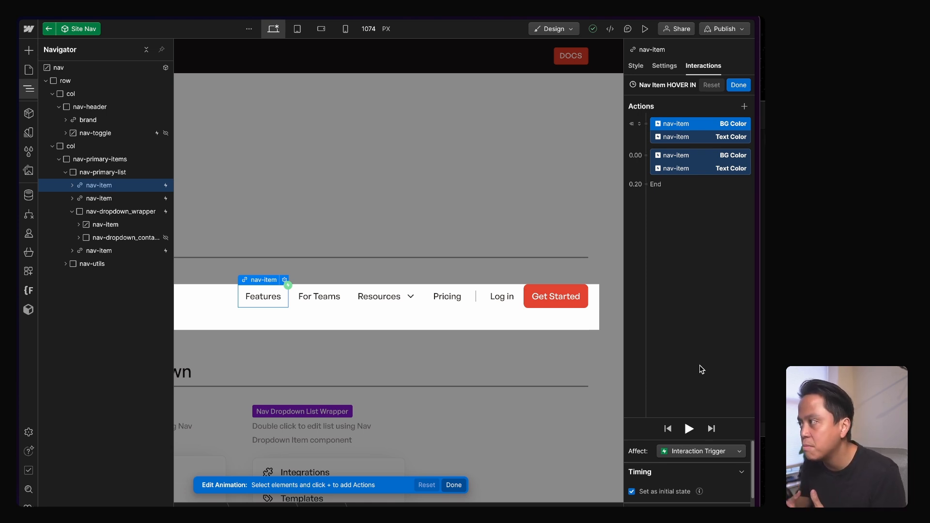
Step: Step through the animation's background and text colour actions, then exit animation editing
{"action": "left_click", "coordinate": [694, 155]}
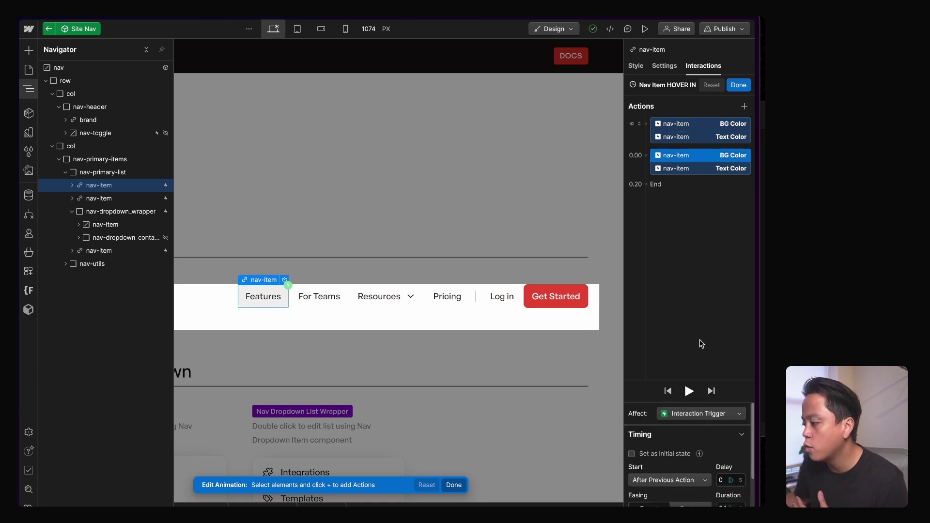
{"action": "left_click", "coordinate": [717, 170]}
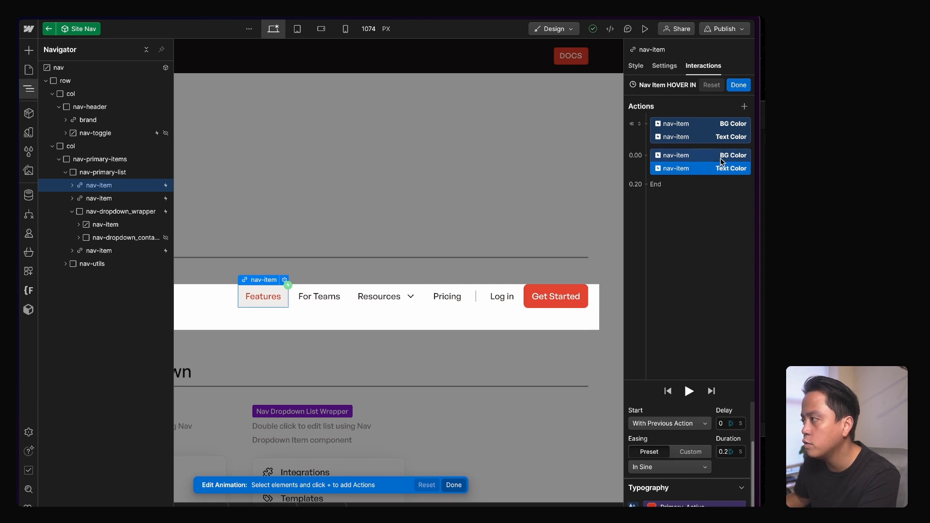
{"action": "left_click", "coordinate": [703, 126]}
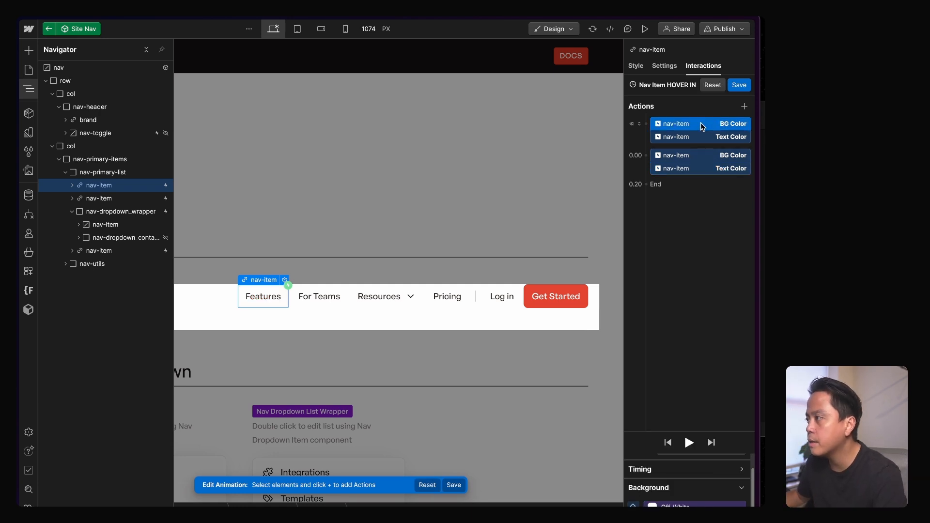
{"action": "left_click", "coordinate": [717, 170]}
{"action": "scroll", "coordinate": [698, 474], "scroll_direction": "up", "scroll_amount": 2}
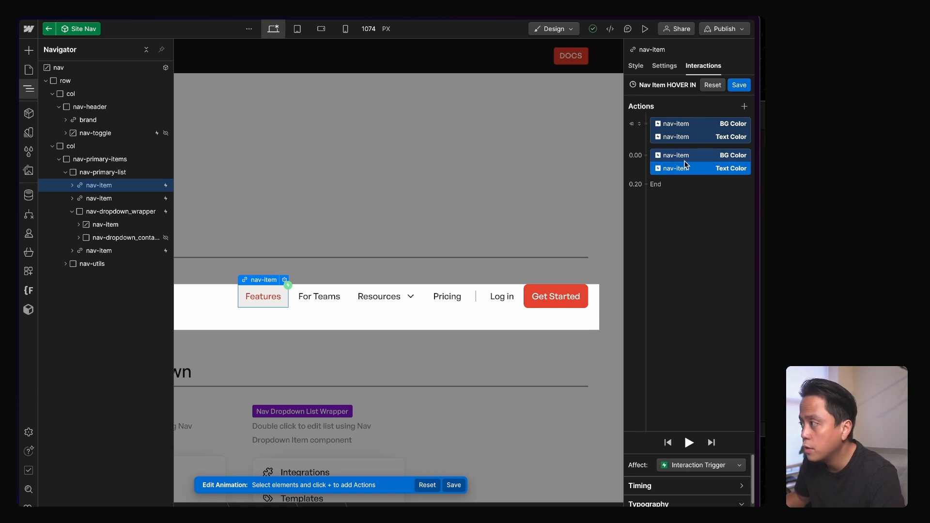
{"action": "left_click", "coordinate": [684, 124]}
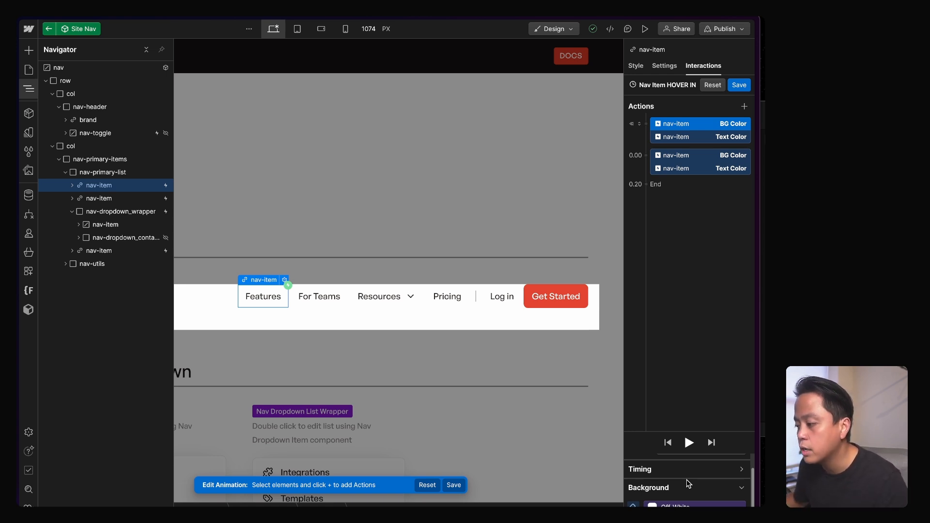
{"action": "key", "text": "z"}
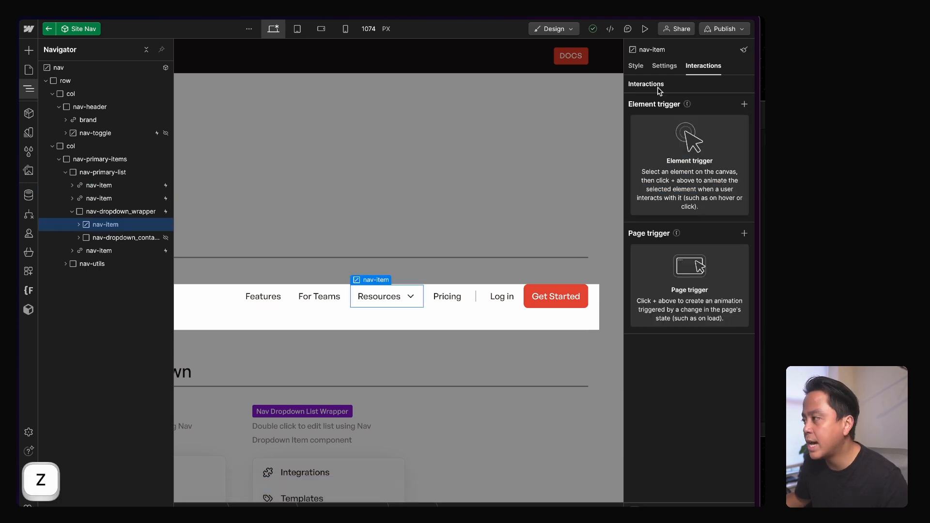
Step: Show the dropdown wrapper's hover trigger and its Nav Dropdown Toggle HOVER IN animation
{"action": "left_click", "coordinate": [129, 214]}
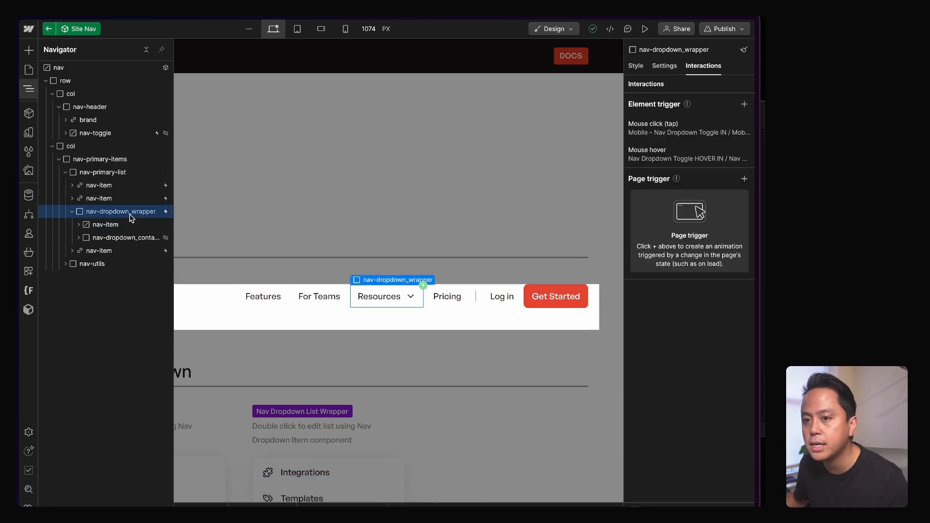
{"action": "mouse_move", "coordinate": [688, 128]}
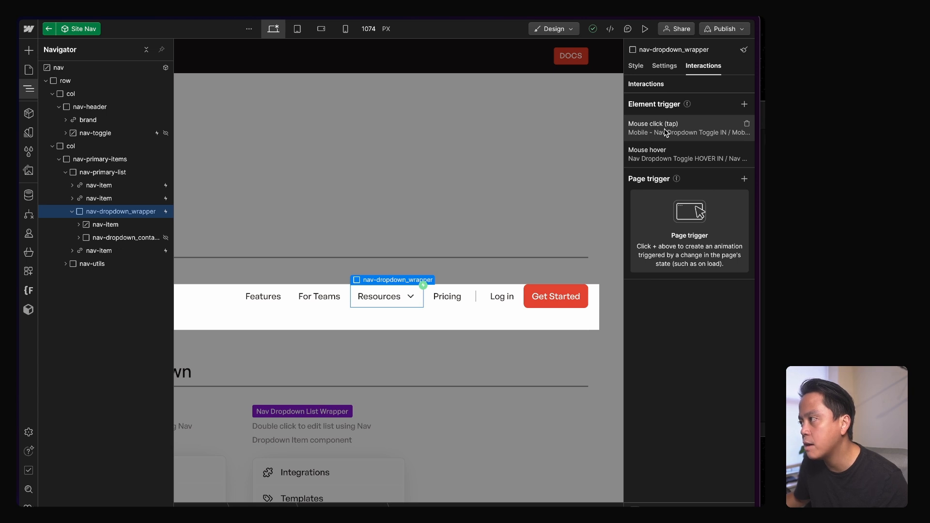
{"action": "left_click", "coordinate": [666, 132]}
{"action": "scroll", "coordinate": [716, 393], "scroll_direction": "down", "scroll_amount": 4}
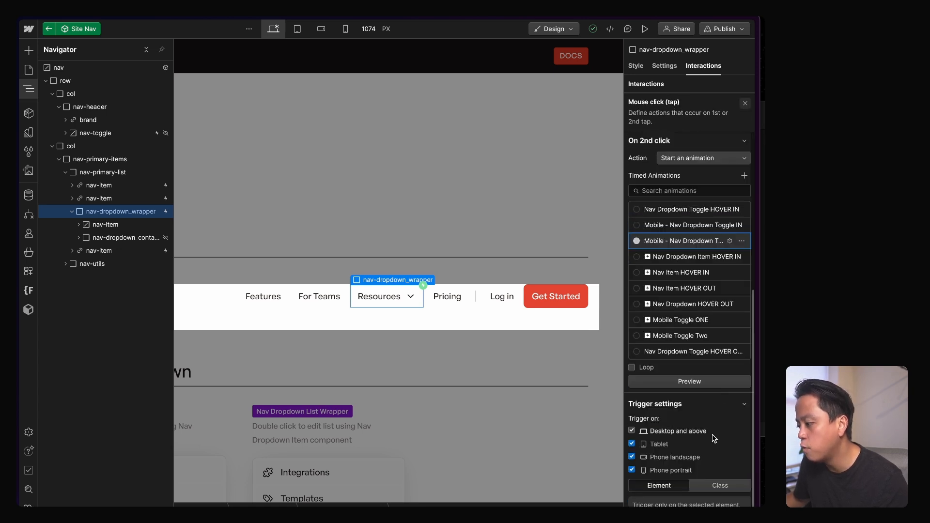
{"action": "left_click", "coordinate": [745, 103]}
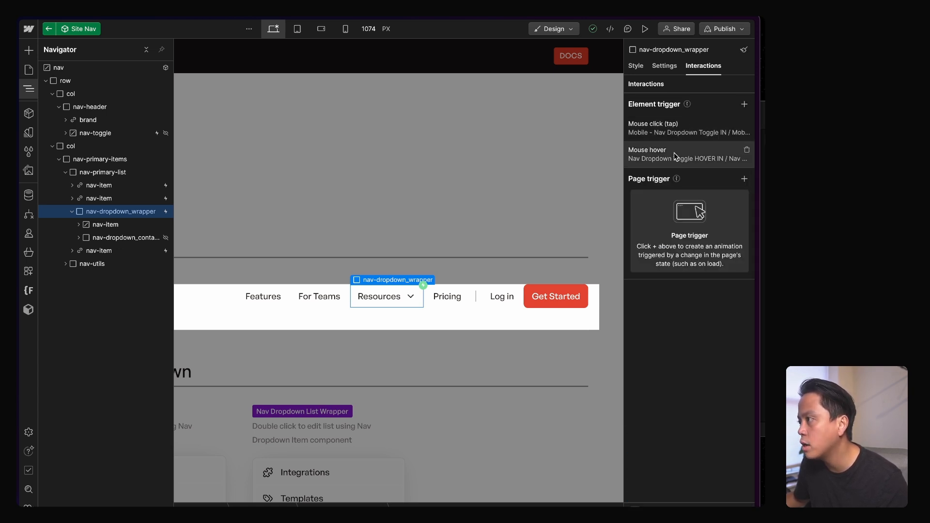
{"action": "left_click", "coordinate": [675, 155]}
{"action": "left_click", "coordinate": [683, 216]}
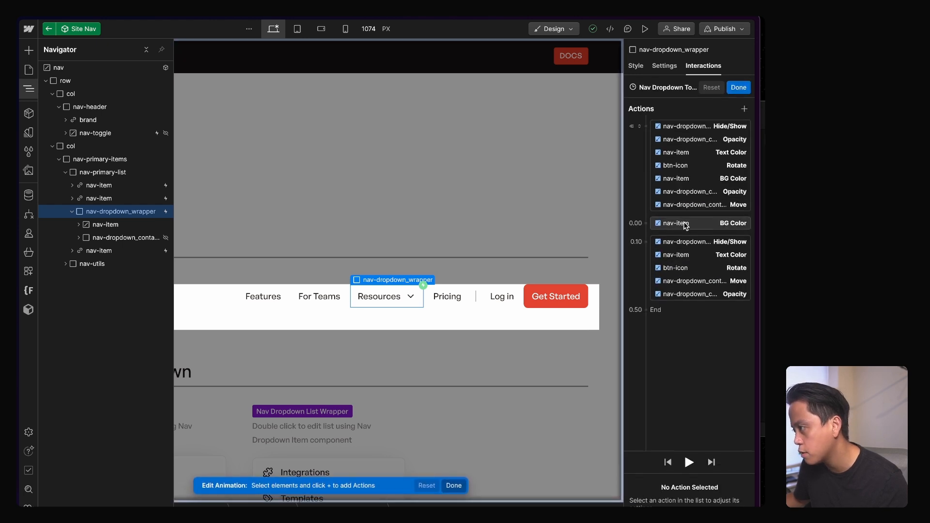
Step: Review the hover-in animation's opacity fade, move and show actions
{"action": "left_click", "coordinate": [687, 291]}
{"action": "scroll", "coordinate": [719, 464], "scroll_direction": "down", "scroll_amount": 1}
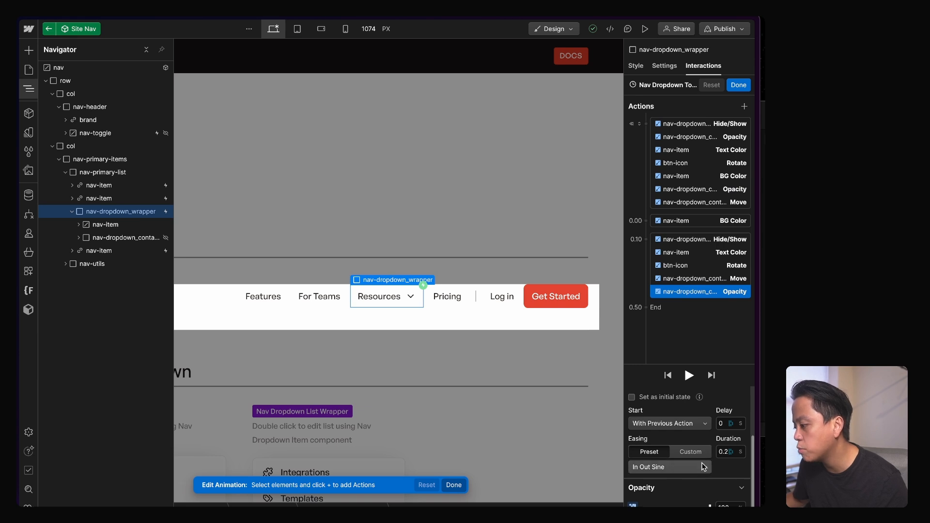
{"action": "left_click", "coordinate": [683, 279]}
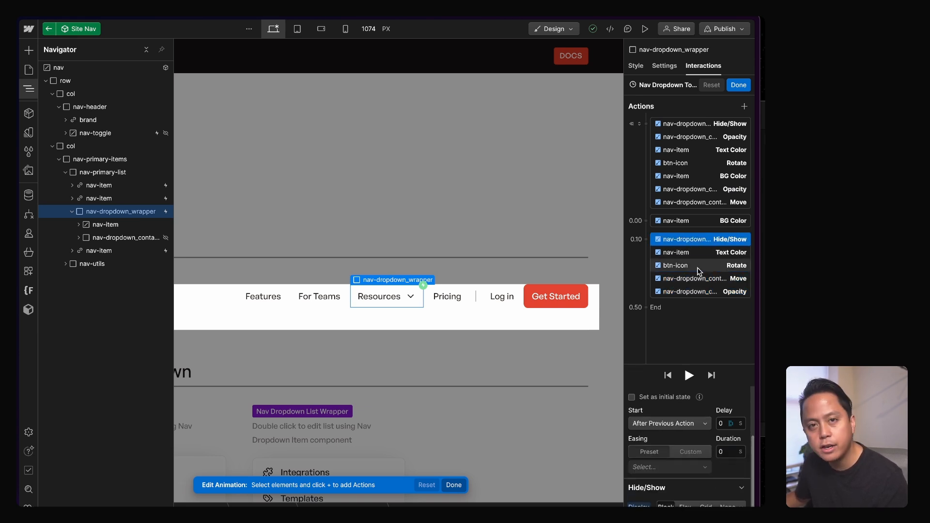
{"action": "left_click", "coordinate": [728, 240]}
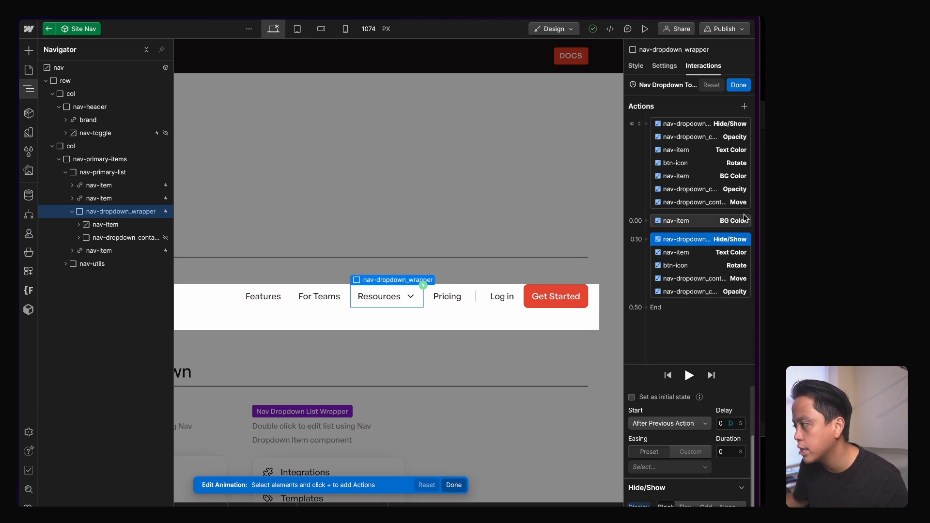
{"action": "left_click", "coordinate": [738, 85]}
{"action": "scroll", "coordinate": [718, 430], "scroll_direction": "down", "scroll_amount": 4}
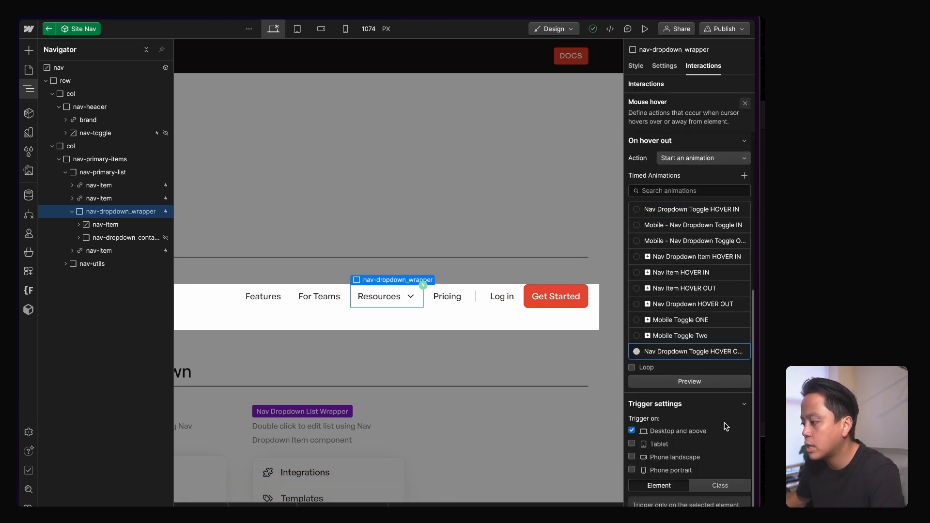
Step: Check the HOVER OUT animation's colour actions, then preview the page to test the dropdown
{"action": "left_click", "coordinate": [742, 208]}
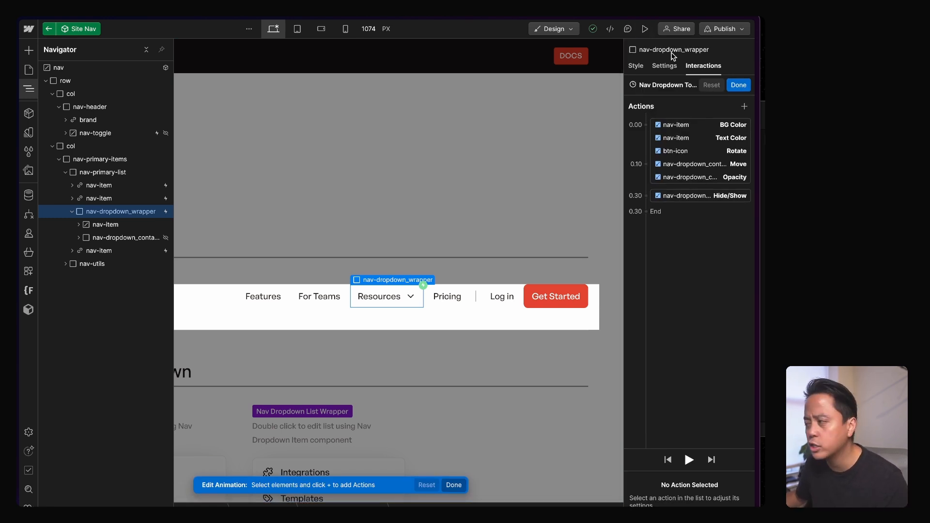
{"action": "left_click", "coordinate": [708, 125]}
{"action": "mouse_move", "coordinate": [385, 297]}
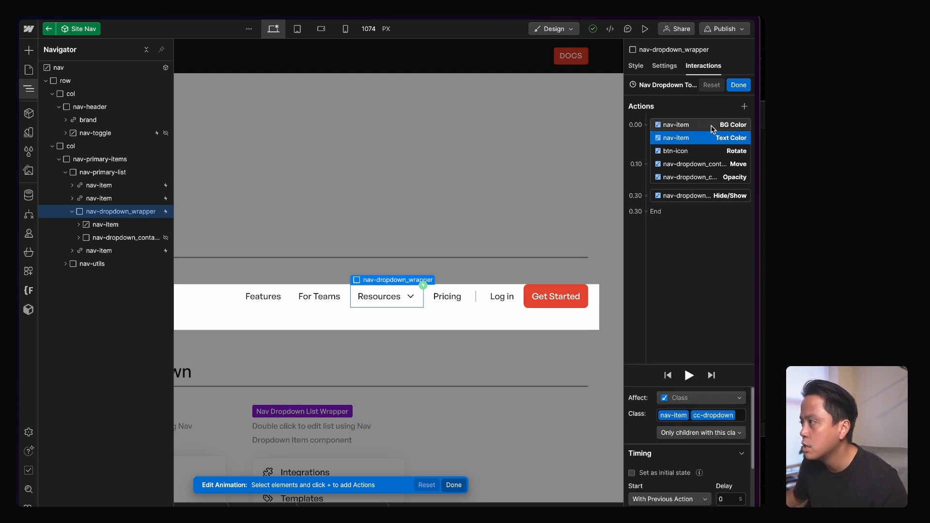
{"action": "key", "text": "super+shift+p"}
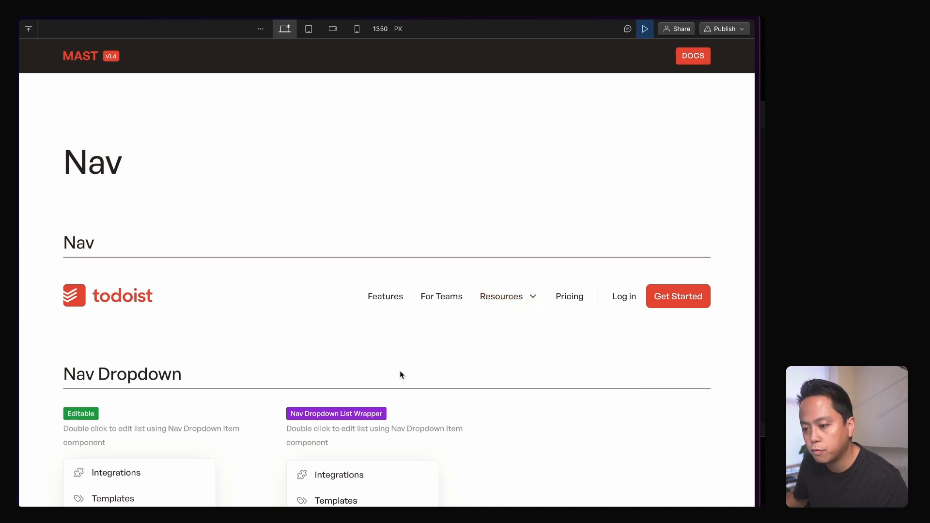
{"action": "scroll", "coordinate": [400, 374], "scroll_direction": "down", "scroll_amount": 3}
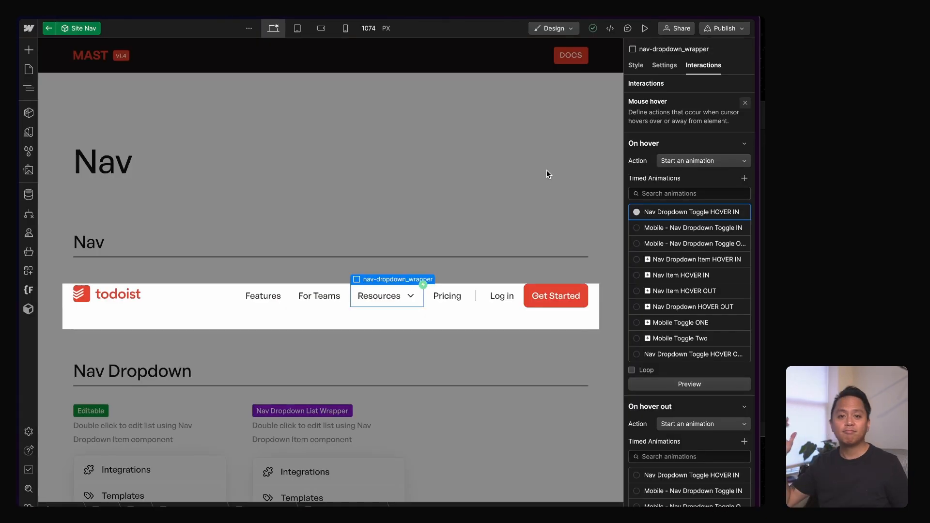